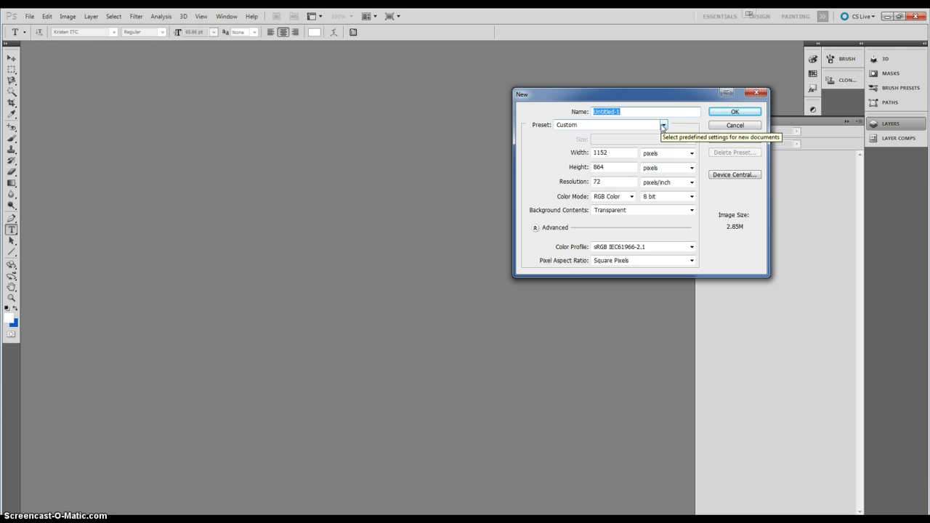
# Step: Create a new document with the Web preset at 1600 x 1200 pixels
pyautogui.click(662, 126)
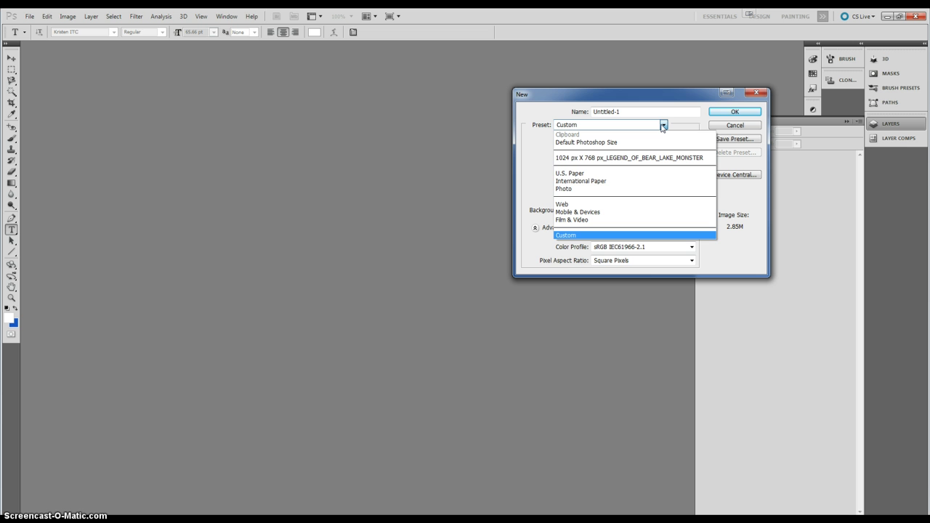
pyautogui.click(615, 205)
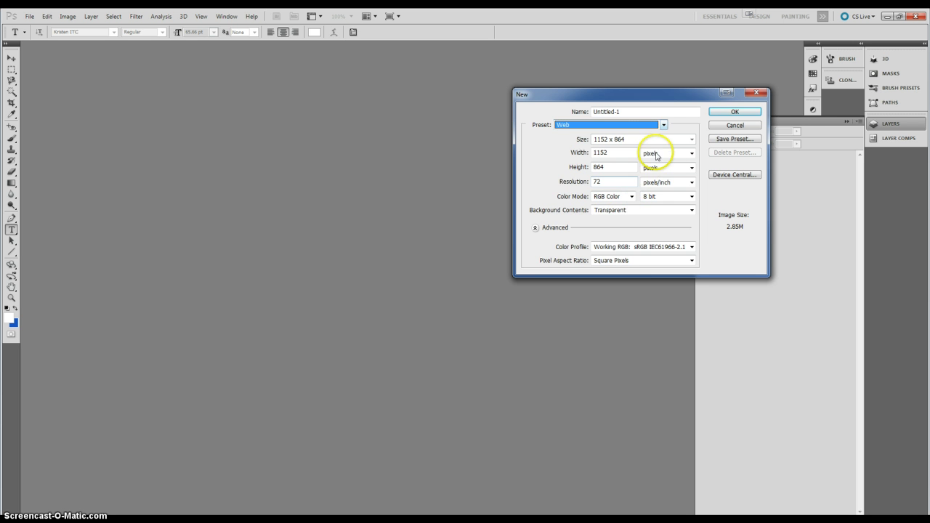
pyautogui.click(692, 139)
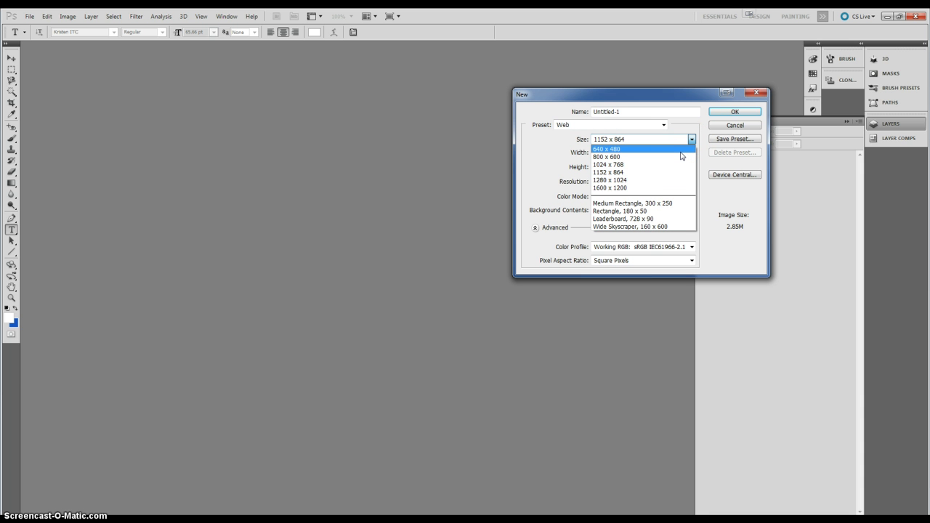
pyautogui.click(653, 190)
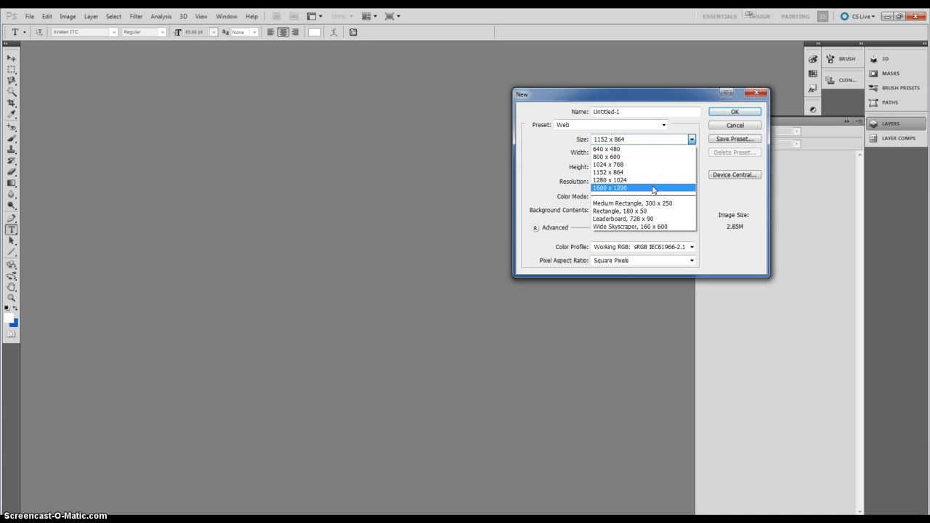
pyautogui.click(653, 190)
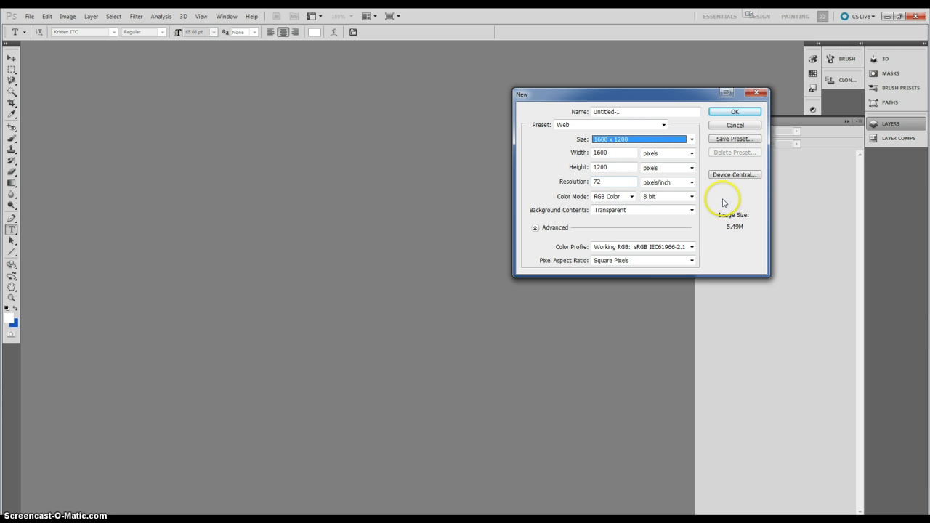
pyautogui.click(734, 112)
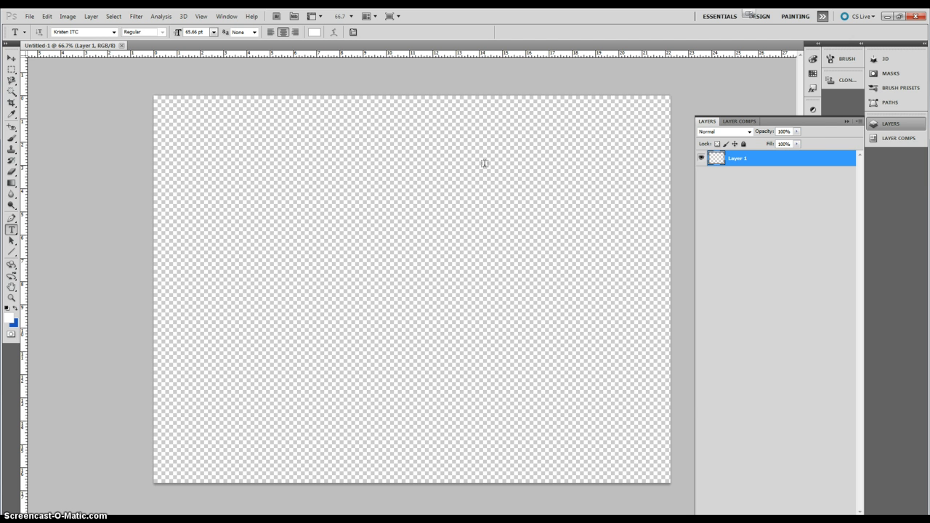
# Step: Add a new layer named bg and fill it with white
pyautogui.hotkey('ctrl', 'shift', 'n')
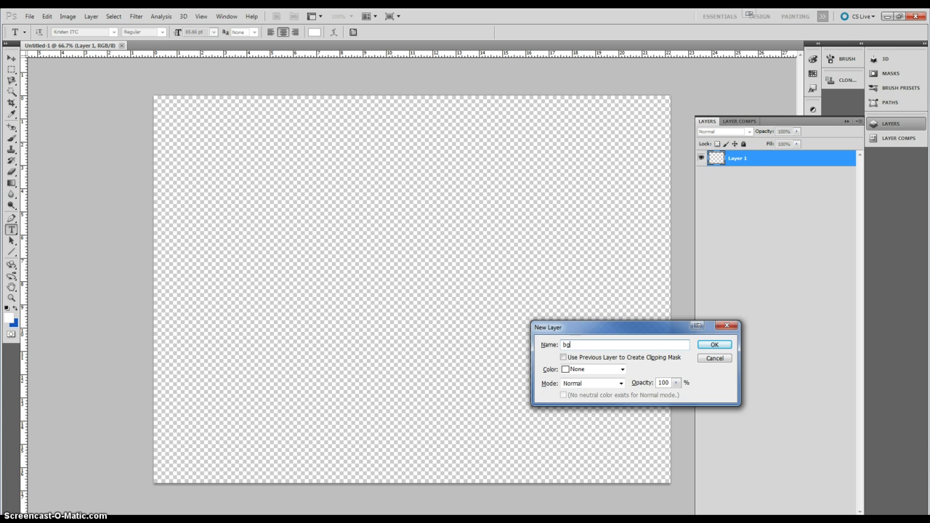
pyautogui.press('Return')
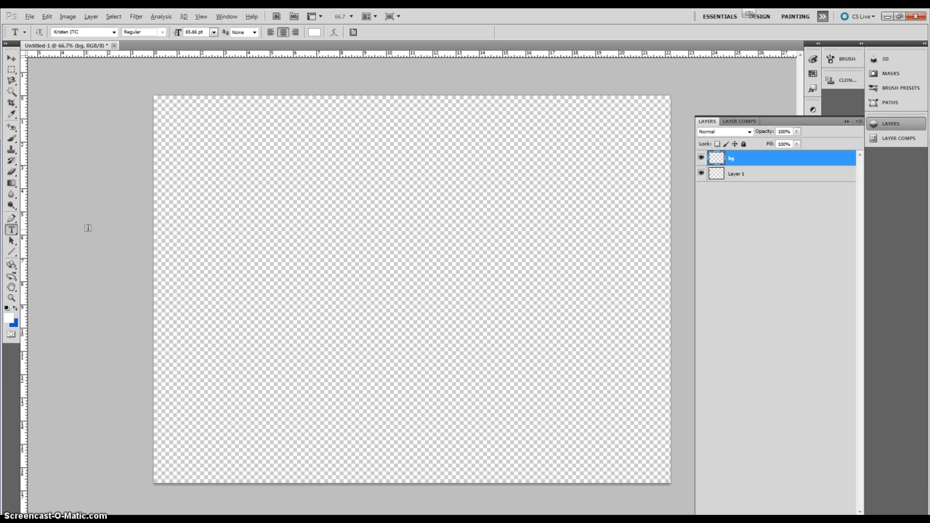
pyautogui.hotkey('alt', 'BackSpace')
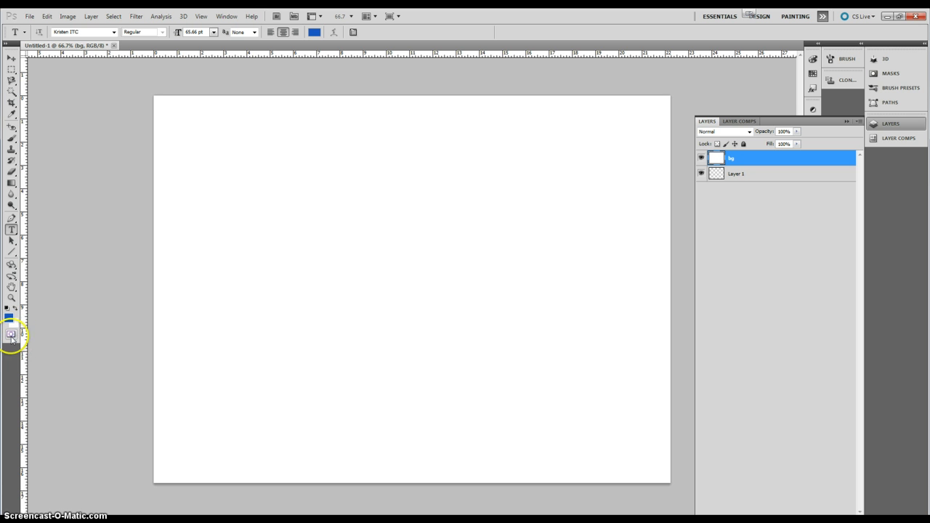
# Step: Draw a blue-to-transparent gradient on the bg layer diagonally from the canvas's upper-left corner to its lower-right corner
pyautogui.click(11, 138)
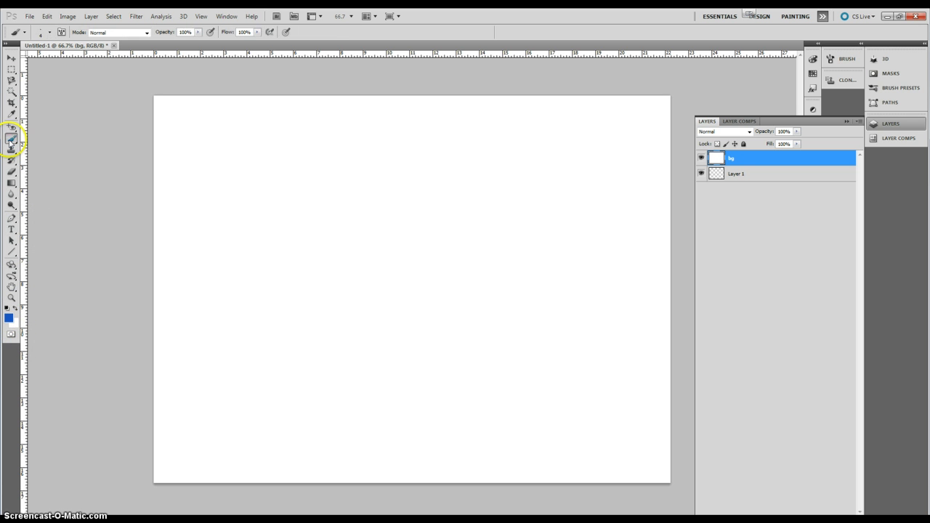
pyautogui.click(10, 182)
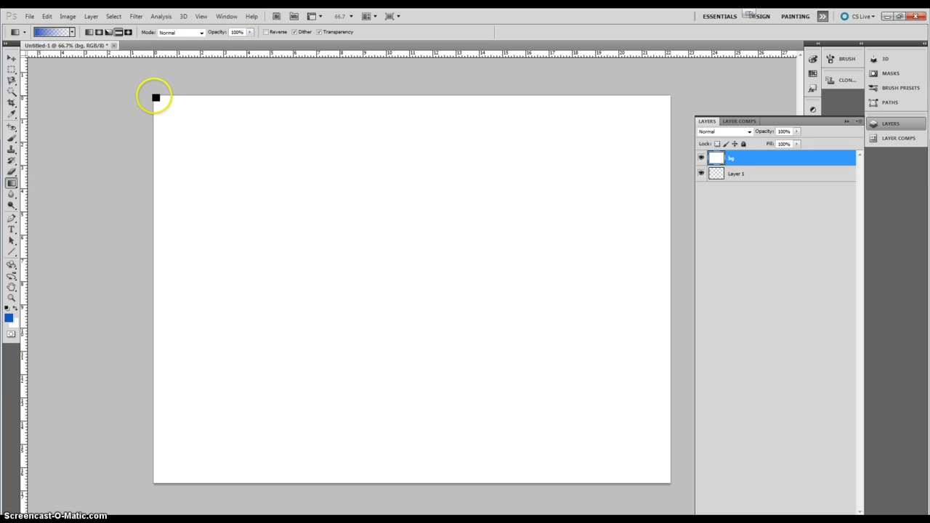
pyautogui.moveTo(155, 97); pyautogui.dragTo(669, 481)
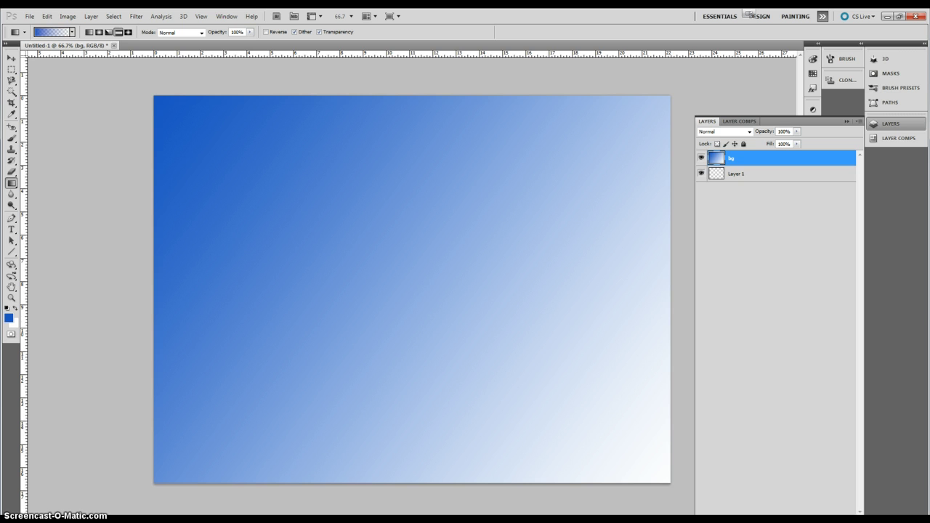
# Step: Set the foreground color to red ff0000 and draw a gradient from the canvas's lower-right corner to its upper-left corner
pyautogui.click(10, 316)
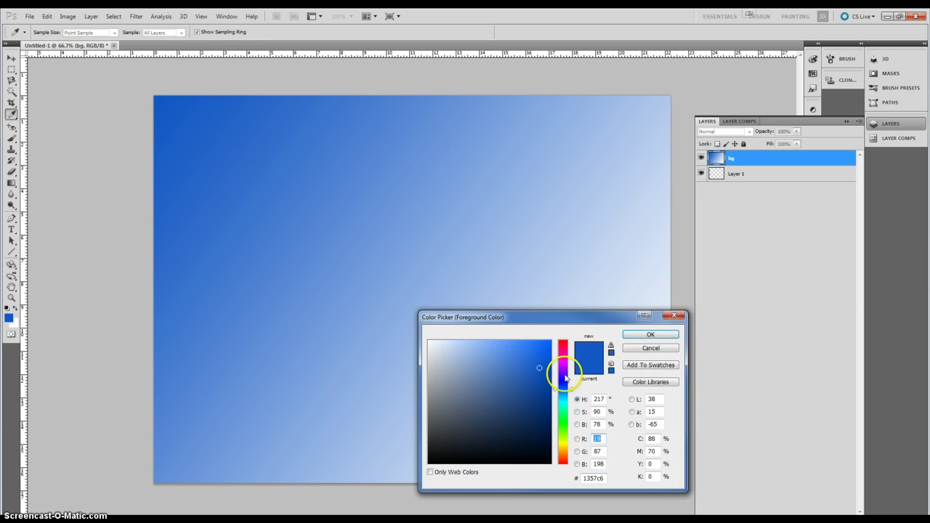
pyautogui.moveTo(565, 377); pyautogui.dragTo(563, 339)
pyautogui.moveTo(526, 365); pyautogui.dragTo(601, 328)
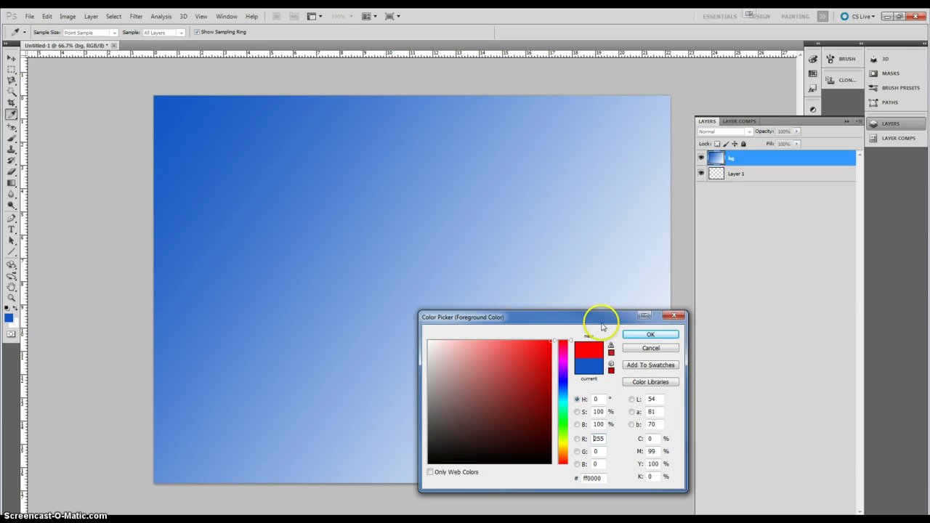
pyautogui.click(649, 335)
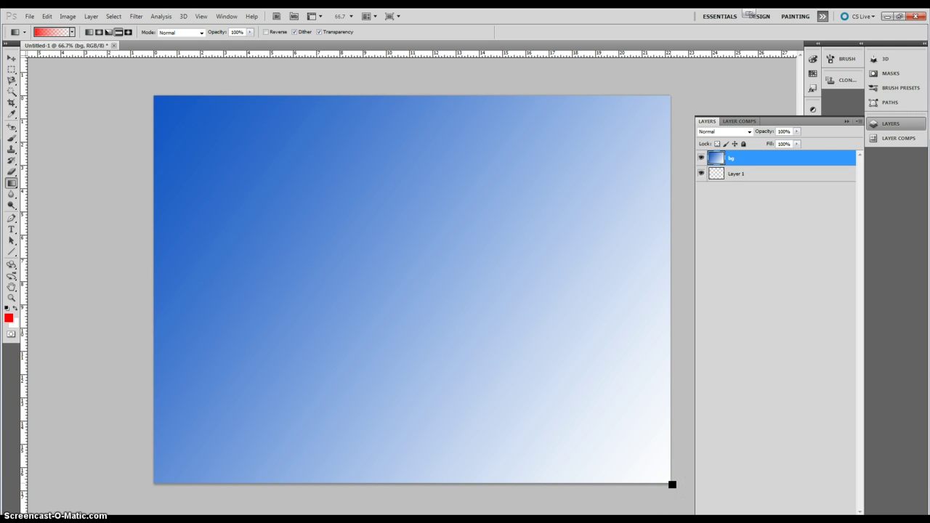
pyautogui.moveTo(672, 484); pyautogui.dragTo(153, 95)
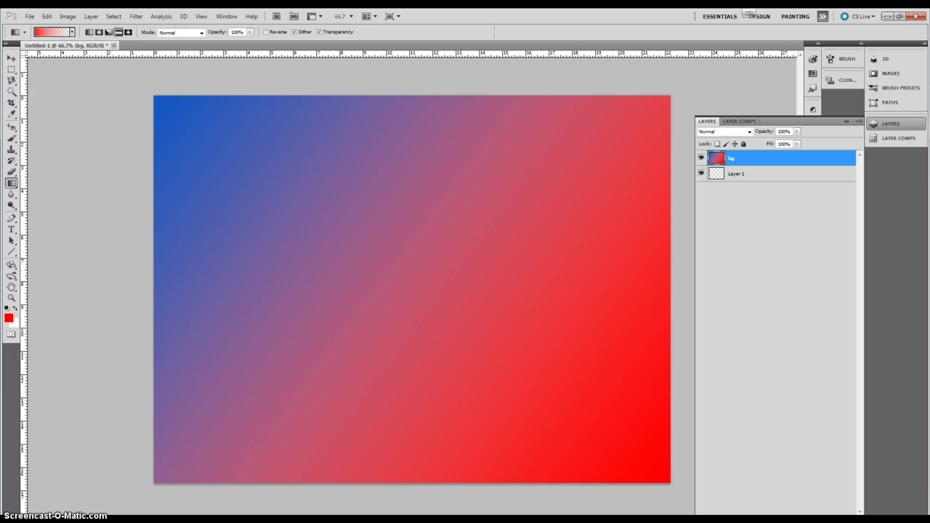
# Step: Add the title text "Colors" near the top centre of the canvas
pyautogui.click(12, 229)
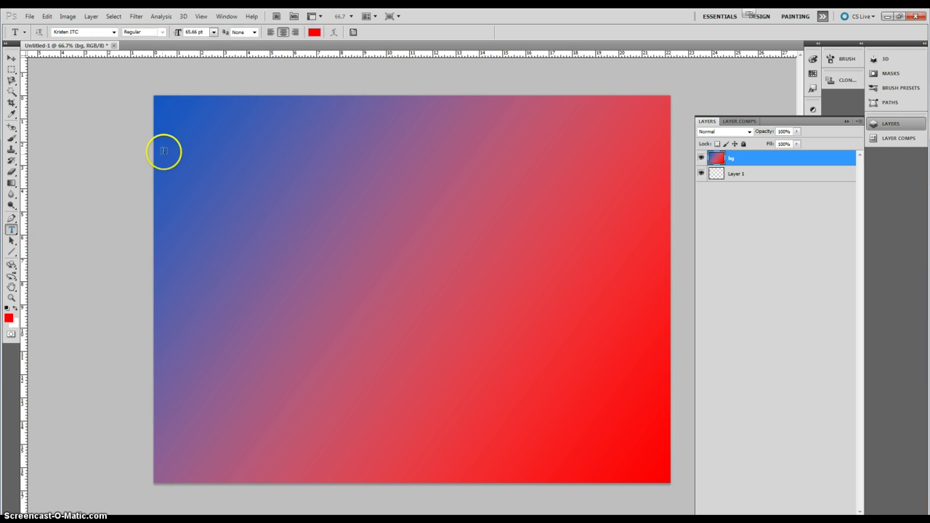
pyautogui.click(360, 131)
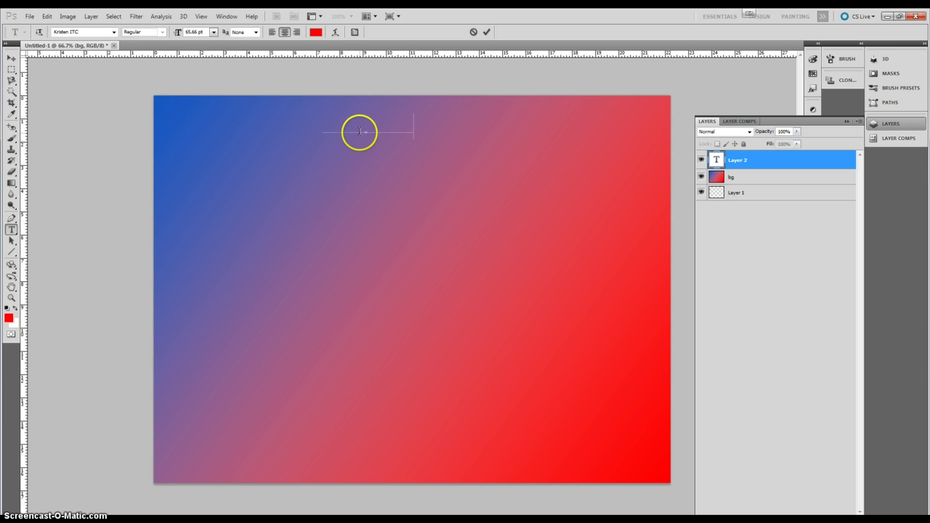
pyautogui.write('Colors')
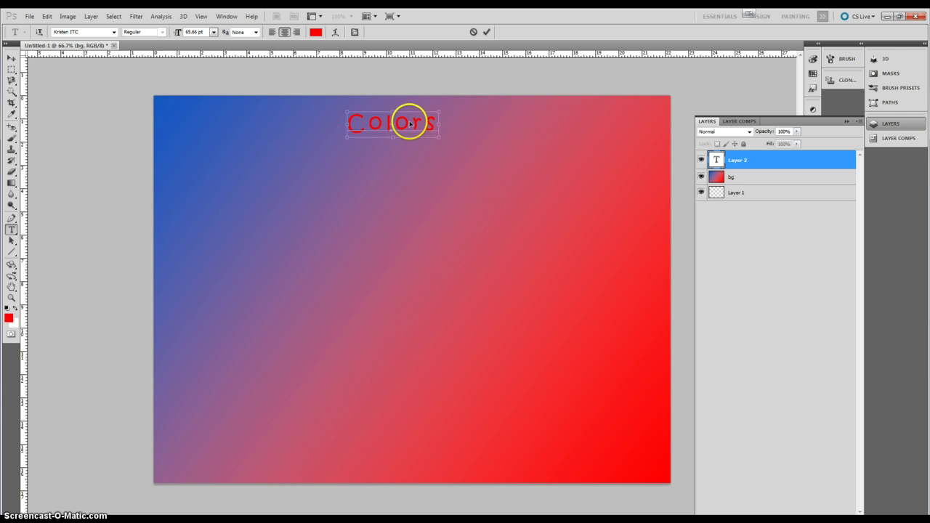
# Step: Change the color of the "Colors" text to black 000000
pyautogui.doubleClick(409, 123)
pyautogui.click(316, 32)
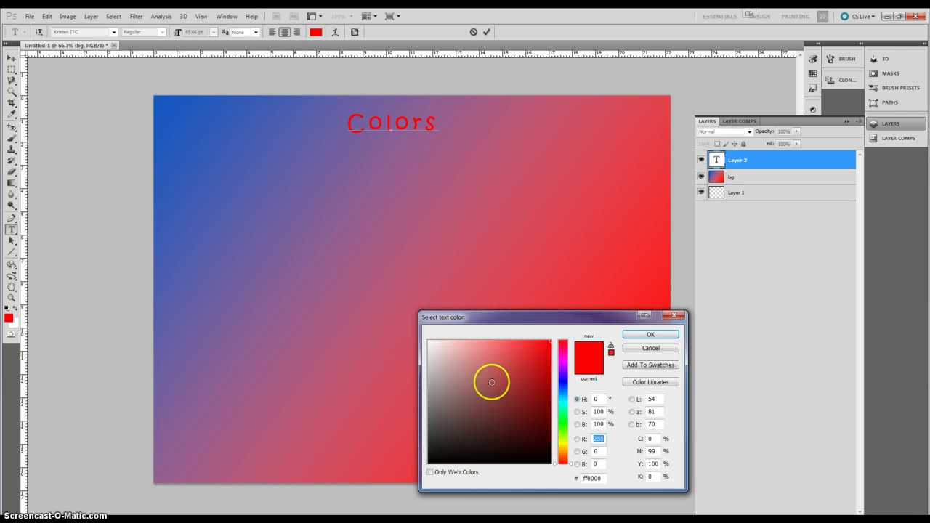
pyautogui.moveTo(491, 382); pyautogui.dragTo(490, 473)
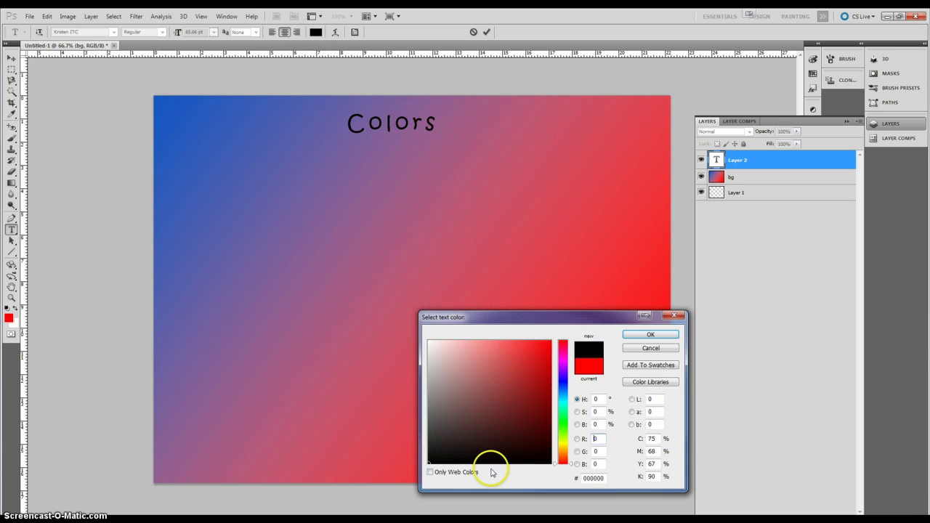
pyautogui.click(650, 338)
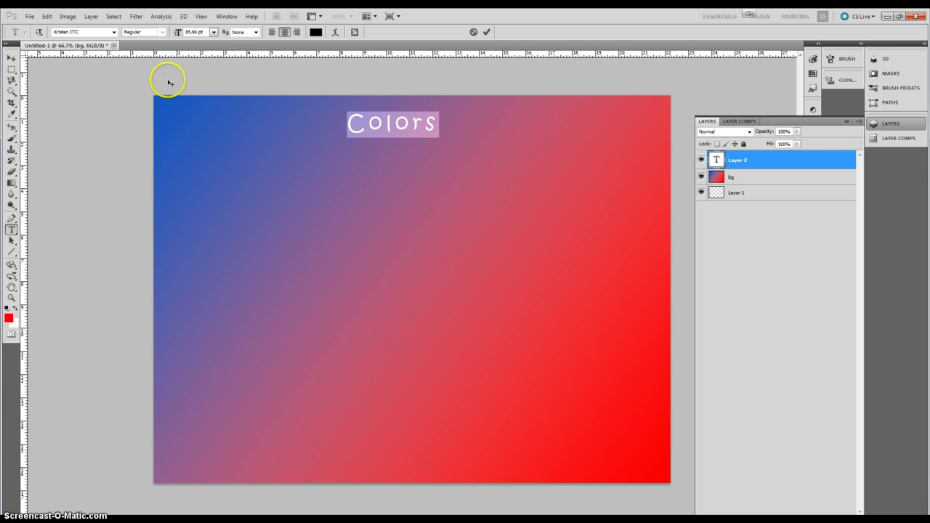
# Step: Try Crisp anti-aliasing on the "Colors" text, return it to None and deselect the text
pyautogui.click(247, 32)
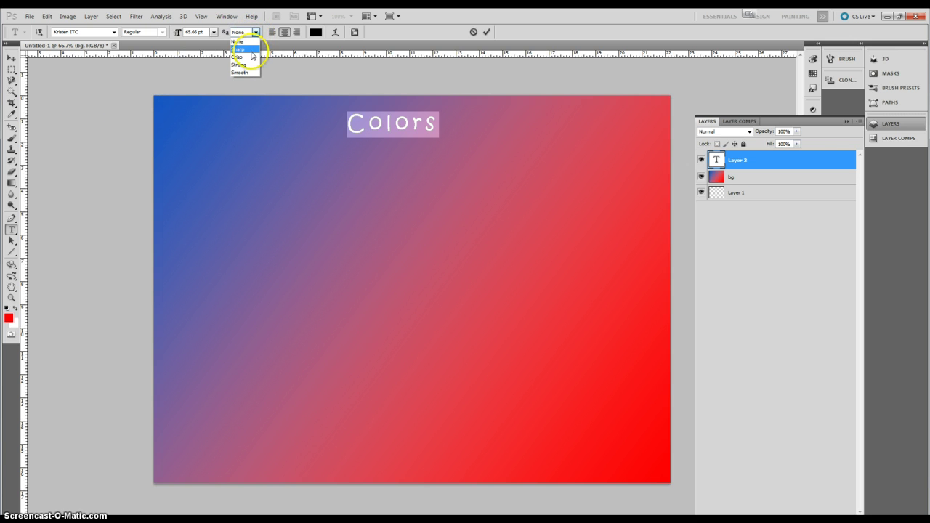
pyautogui.click(251, 57)
pyautogui.click(250, 32)
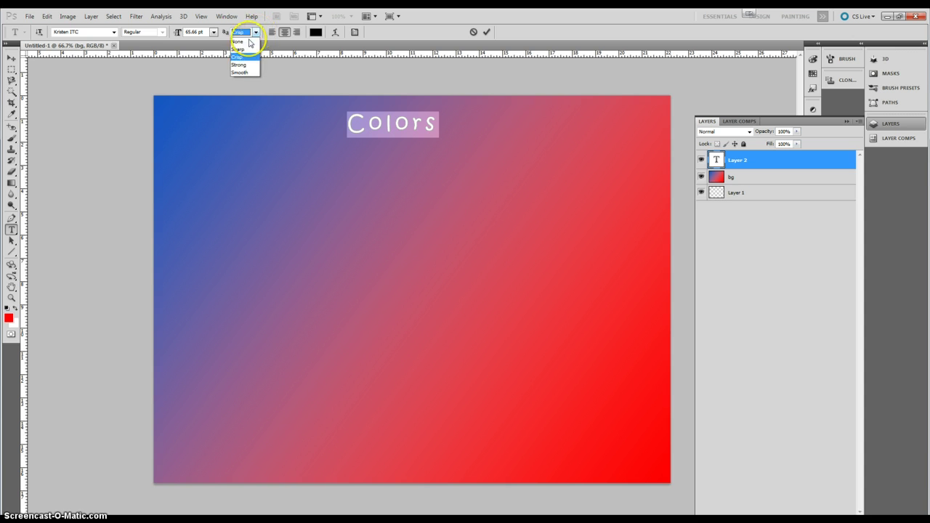
pyautogui.click(248, 43)
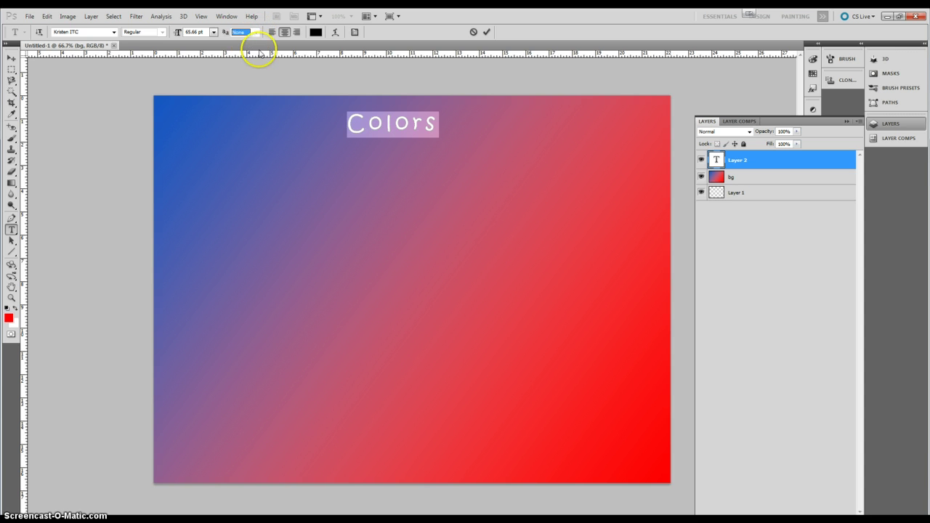
pyautogui.click(426, 126)
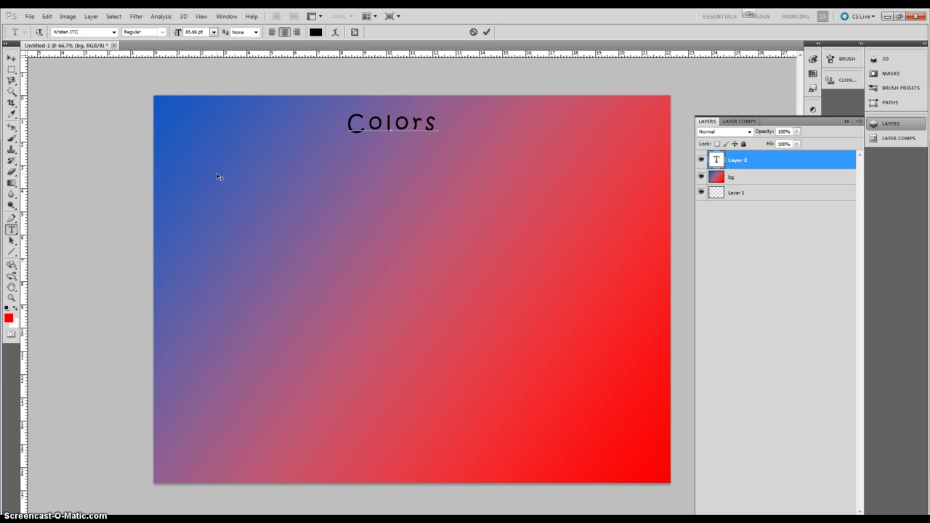
# Step: Add the text "blue" as a new text layer and position it fully inside the canvas's upper-left blue area
pyautogui.click(175, 157)
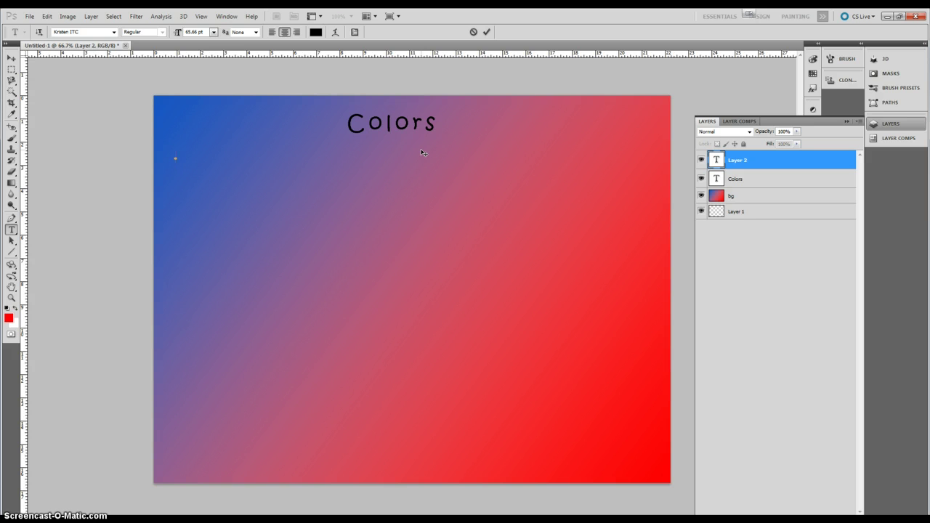
pyautogui.write('blue')
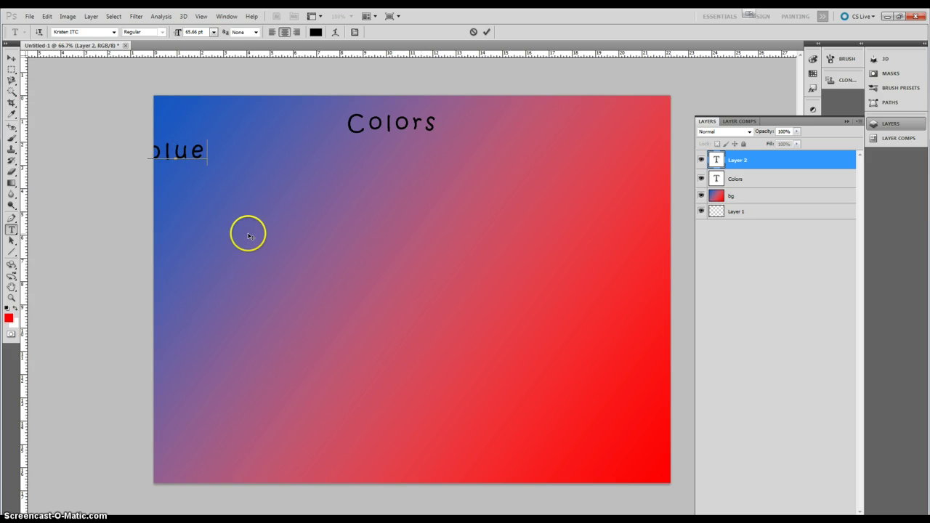
pyautogui.moveTo(269, 234); pyautogui.dragTo(212, 119)
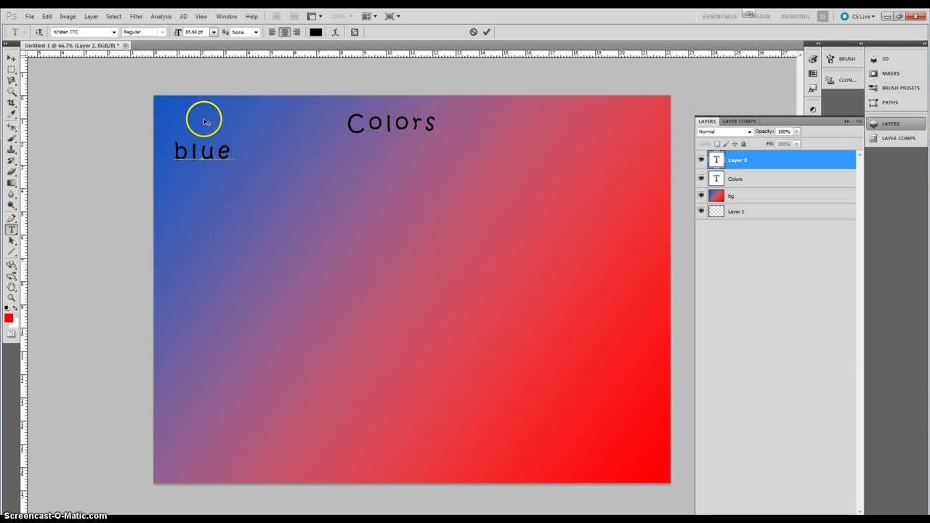
# Step: Change the color of the whole "blue" text to white
pyautogui.hotkey('ctrl', 'a')
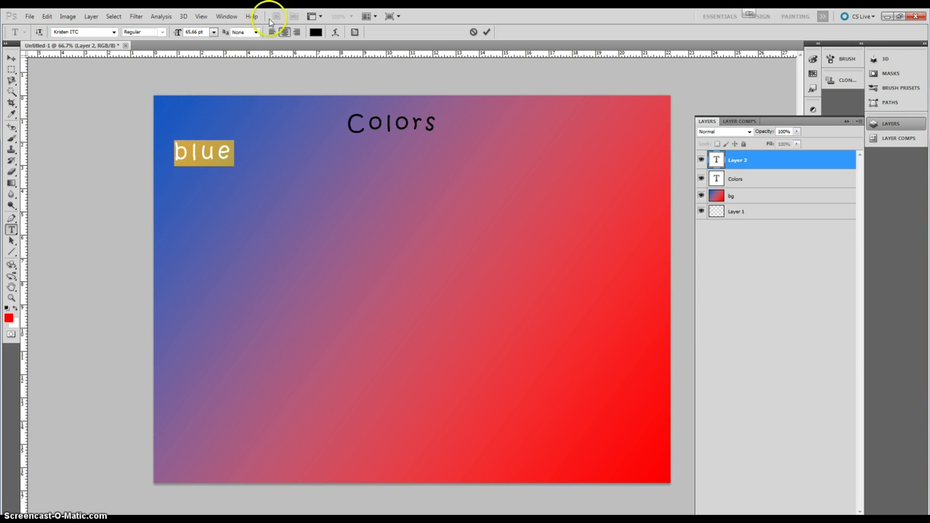
pyautogui.click(316, 32)
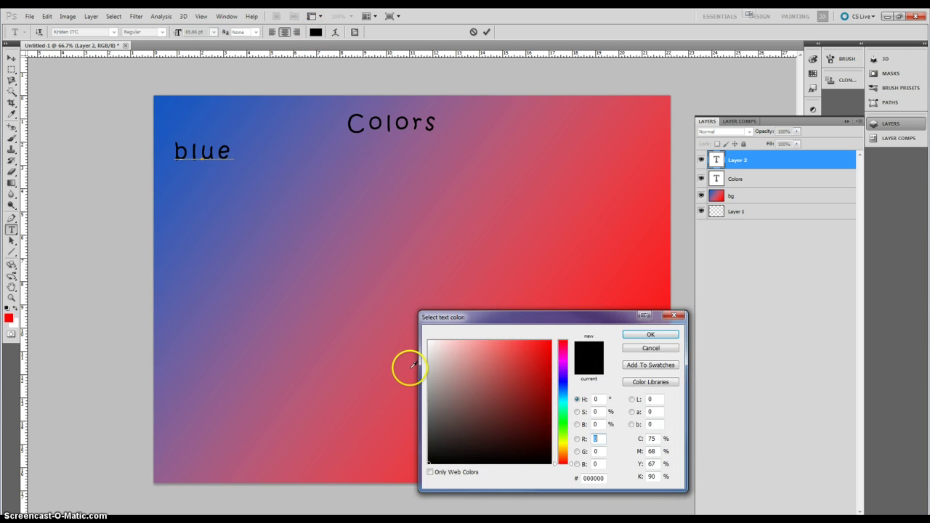
pyautogui.moveTo(446, 370); pyautogui.dragTo(428, 340)
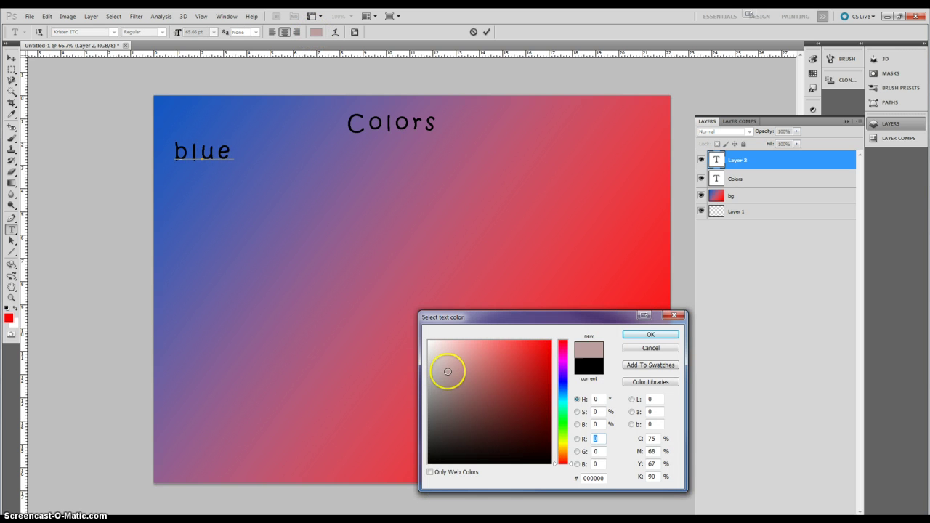
pyautogui.click(648, 334)
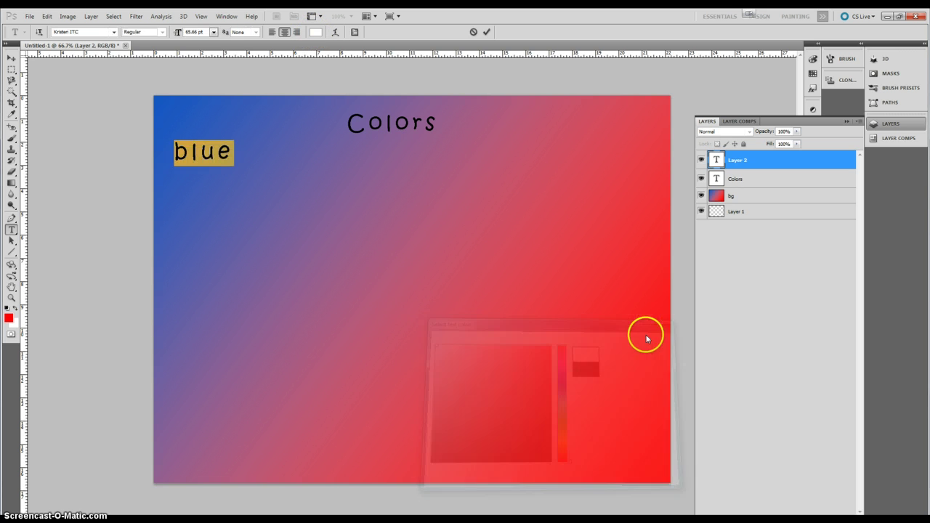
# Step: Commit the "blue" text and duplicate its layer
pyautogui.click(761, 161)
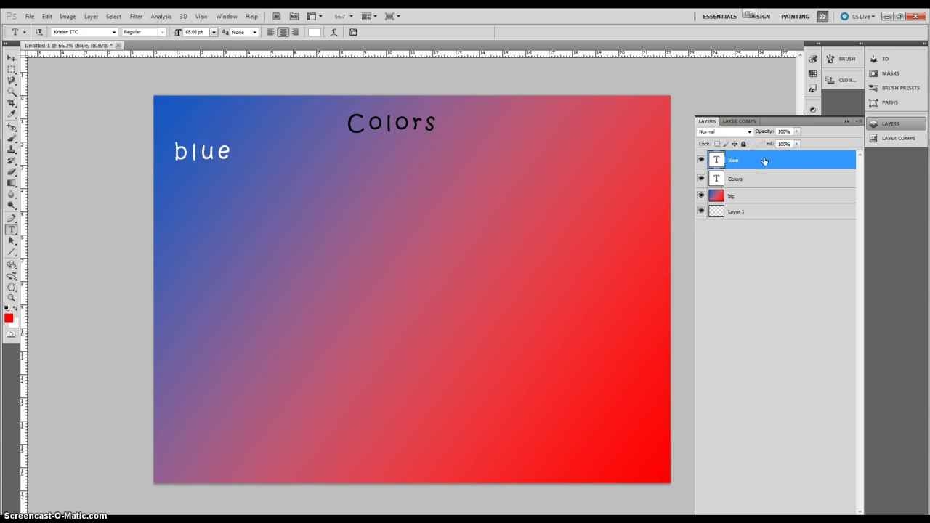
pyautogui.hotkey('ctrl', 'j')
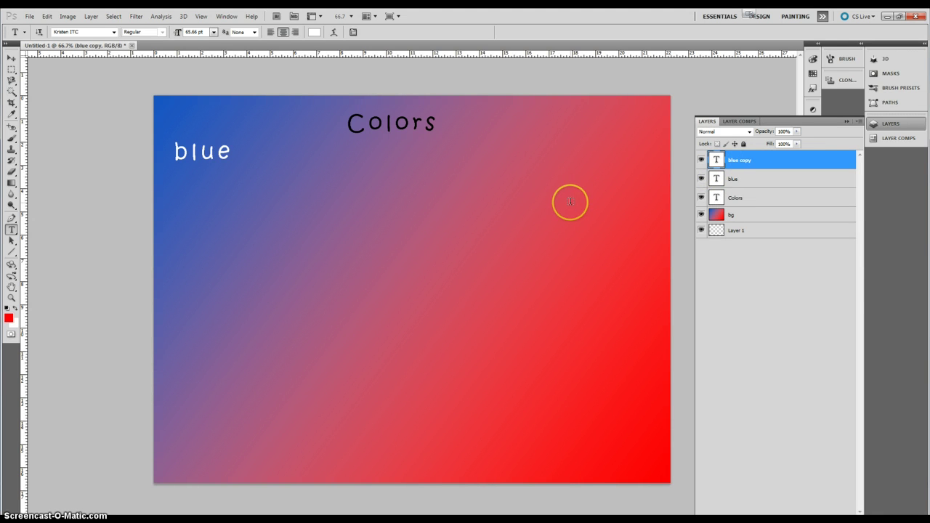
# Step: Try rotating the duplicated "blue" text around a reference point moved away from its center
pyautogui.hotkey('ctrl', 't')
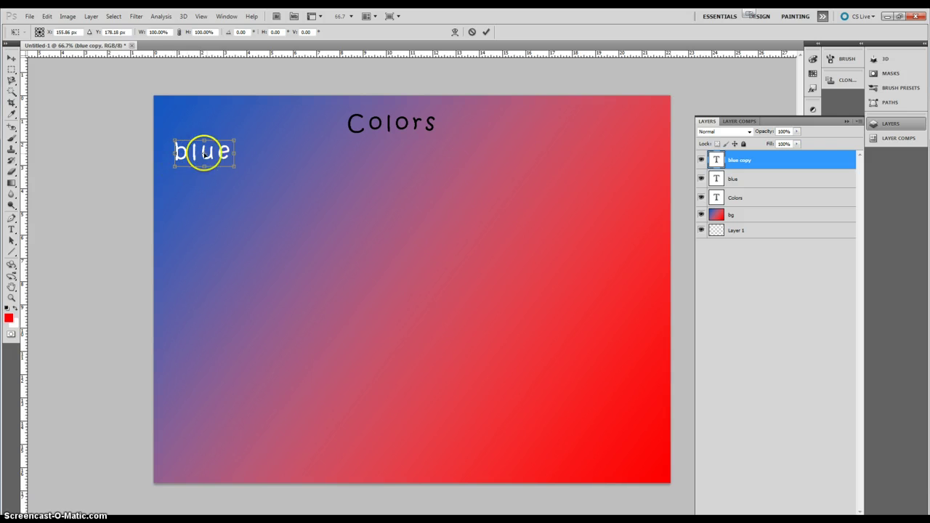
pyautogui.moveTo(218, 153); pyautogui.dragTo(233, 131)
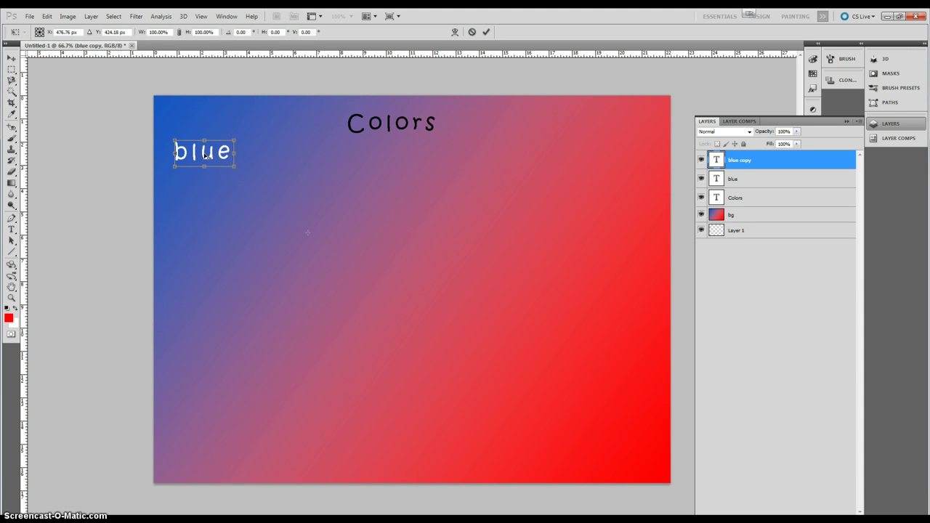
pyautogui.moveTo(308, 233); pyautogui.dragTo(298, 233)
pyautogui.moveTo(239, 248); pyautogui.dragTo(361, 197)
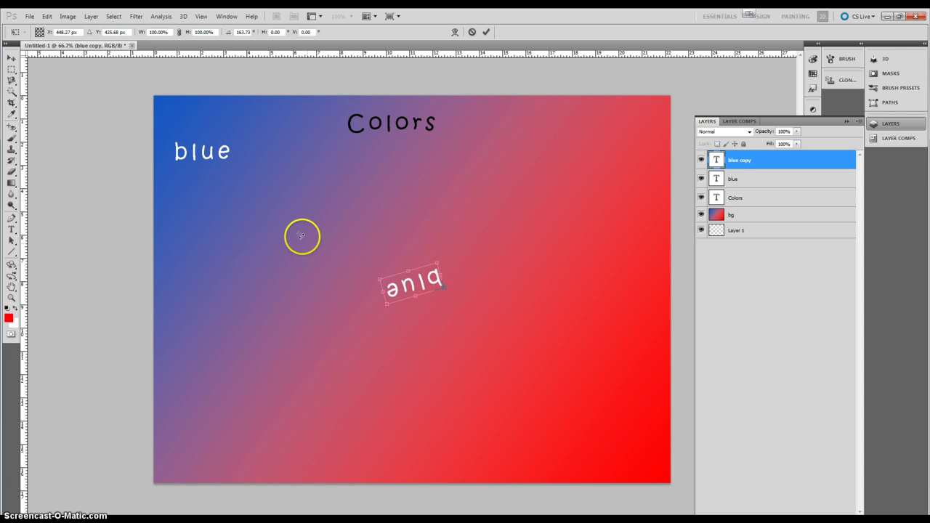
pyautogui.moveTo(301, 235); pyautogui.dragTo(361, 233)
pyautogui.moveTo(299, 236); pyautogui.dragTo(607, 365)
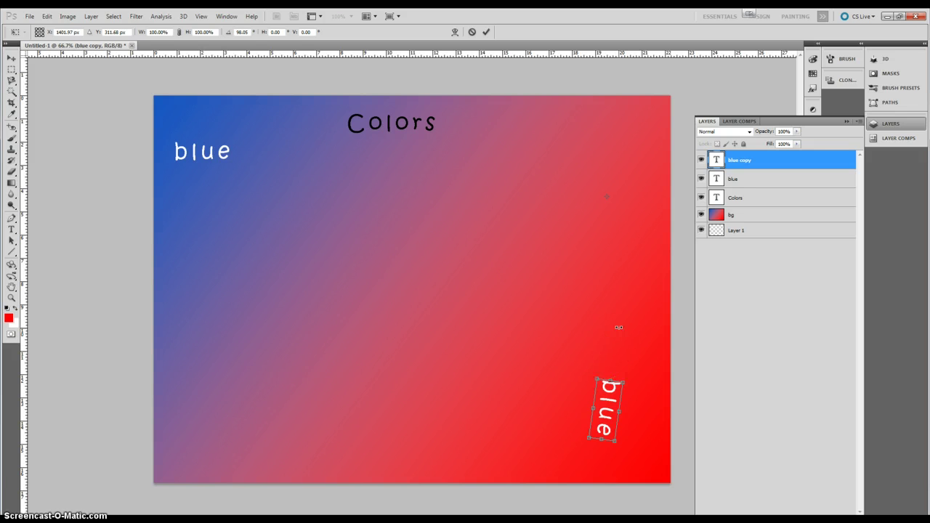
pyautogui.moveTo(619, 327); pyautogui.dragTo(618, 328)
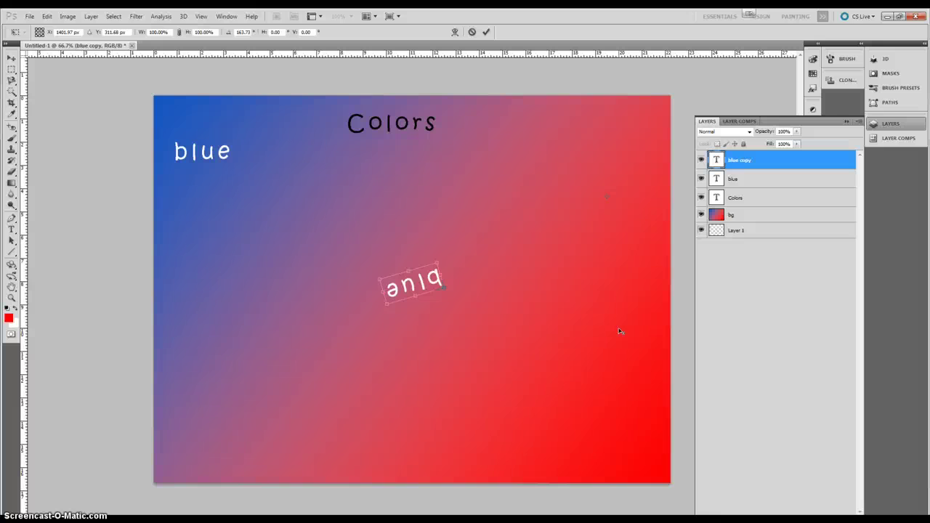
pyautogui.click(587, 330)
pyautogui.press('Escape')
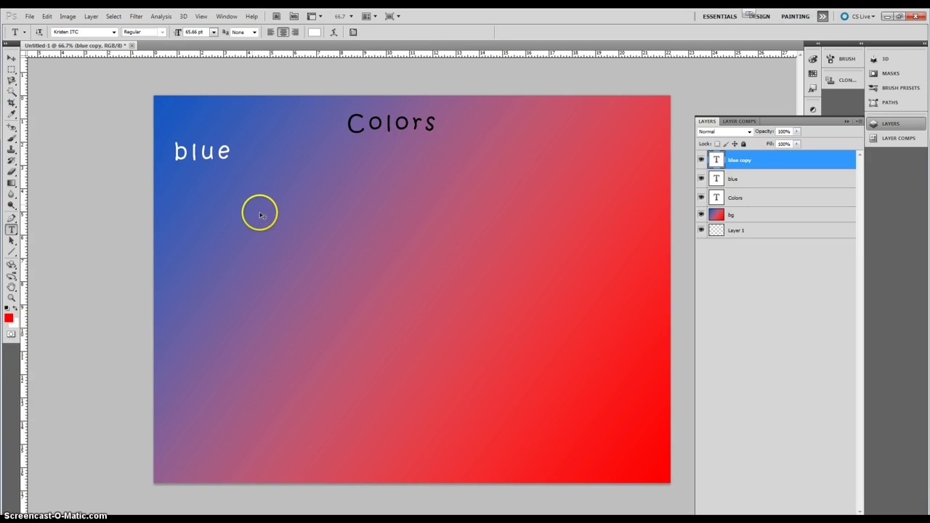
# Step: Move the duplicated "blue" text into the canvas's lower-right red area and apply the transform
pyautogui.hotkey('ctrl', 't')
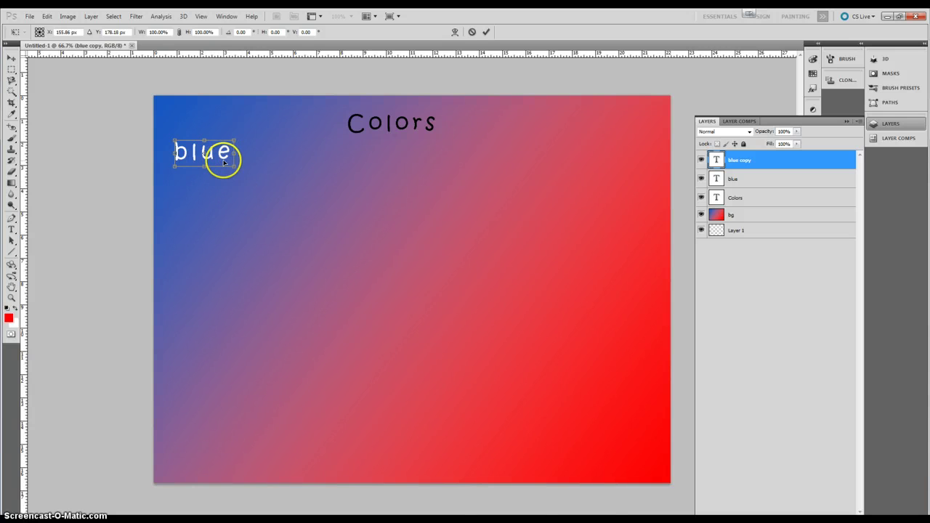
pyautogui.moveTo(218, 152); pyautogui.dragTo(617, 439)
pyautogui.doubleClick(618, 439)
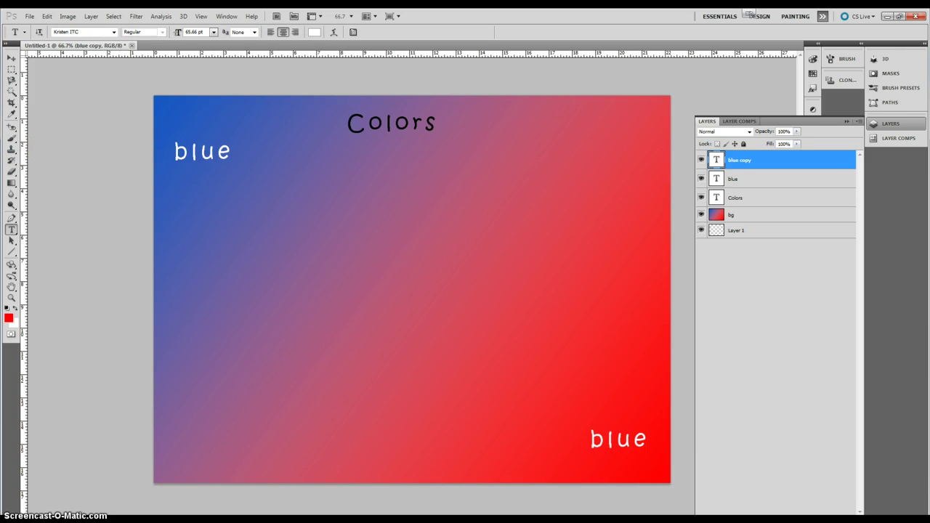
# Step: Replace the wording of the lower-right "blue" text with "red" and commit the edit
pyautogui.click(644, 442)
pyautogui.moveTo(645, 442); pyautogui.dragTo(529, 439)
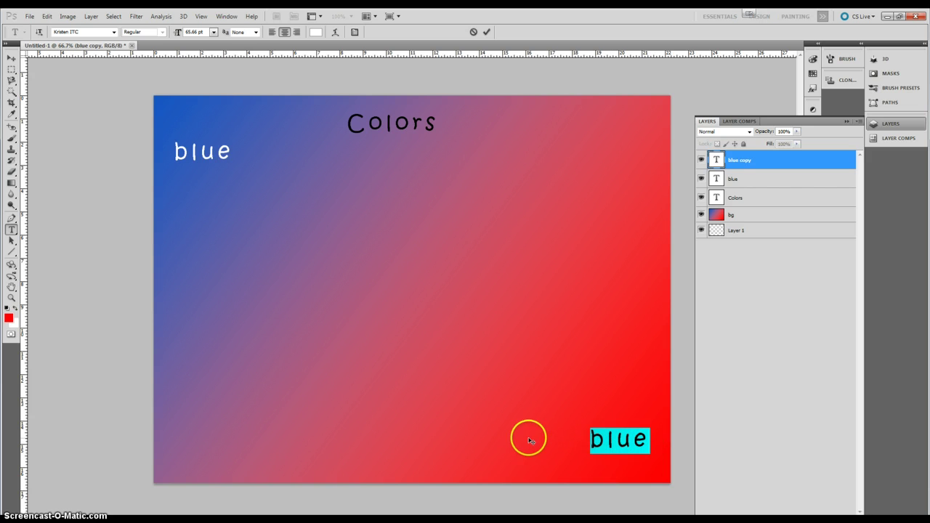
pyautogui.write('red')
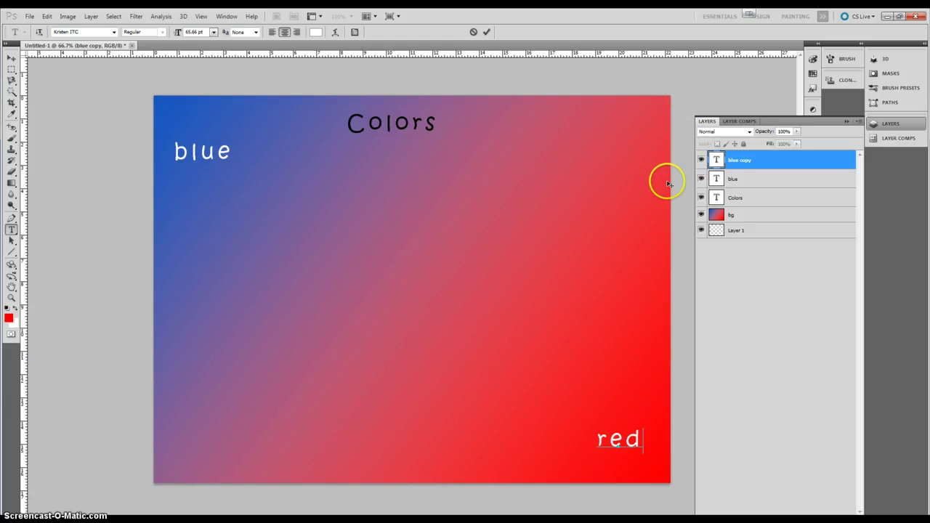
pyautogui.click(791, 160)
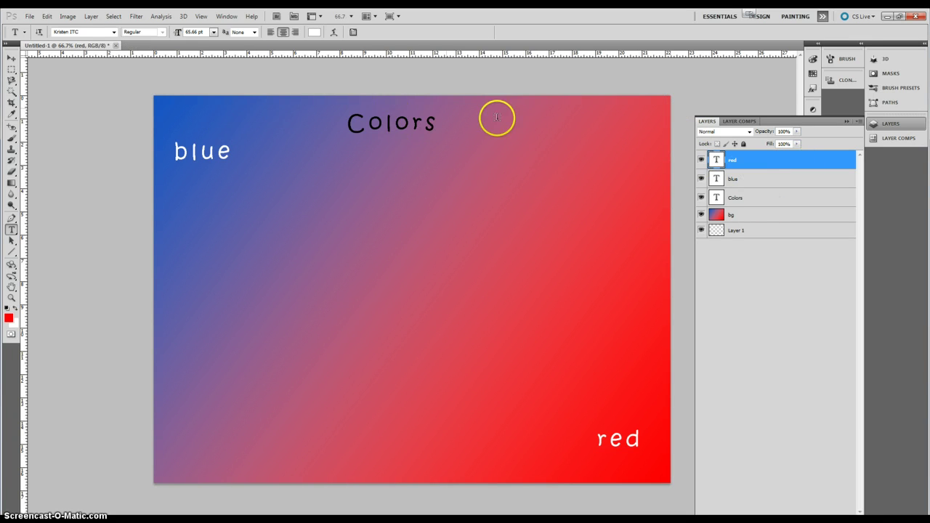
# Step: Rename the "red" text layer to red-button and the "blue" text layer to blue-button
pyautogui.doubleClick(733, 161)
pyautogui.click(739, 162)
pyautogui.click(735, 180)
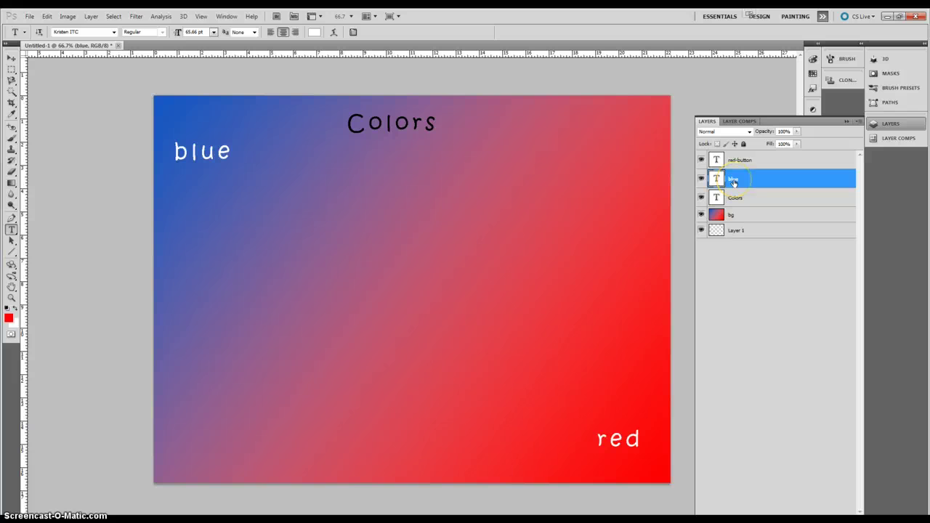
pyautogui.click(734, 177)
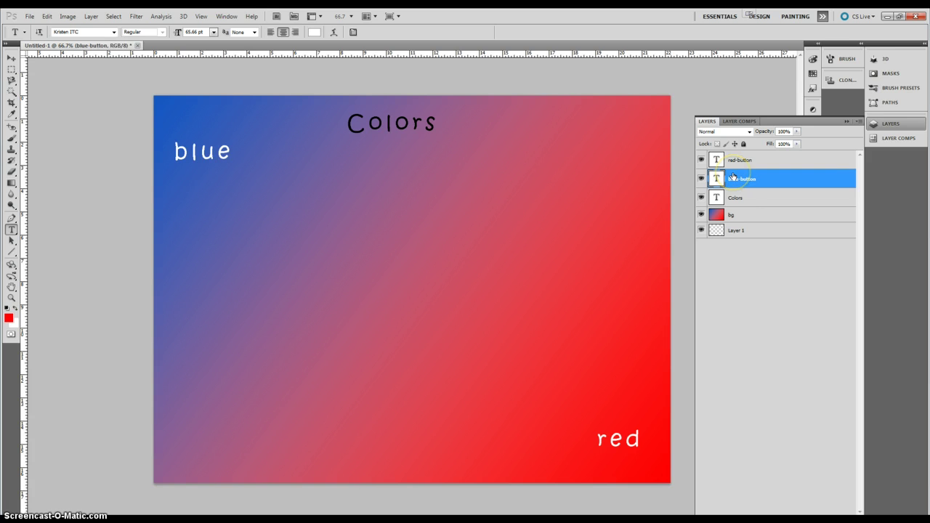
# Step: Rename the "Colors" text layer to Colors-button
pyautogui.click(730, 200)
pyautogui.doubleClick(734, 200)
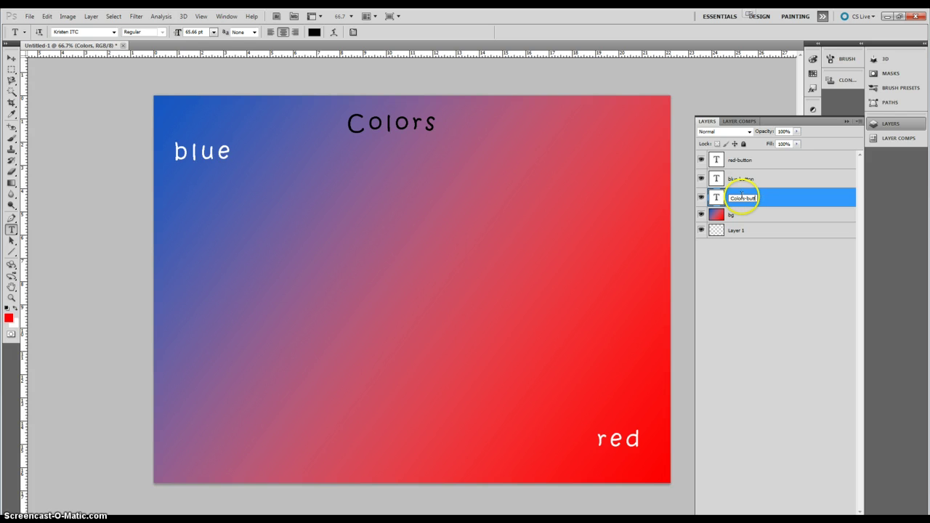
pyautogui.write('-button')
pyautogui.press('Return')
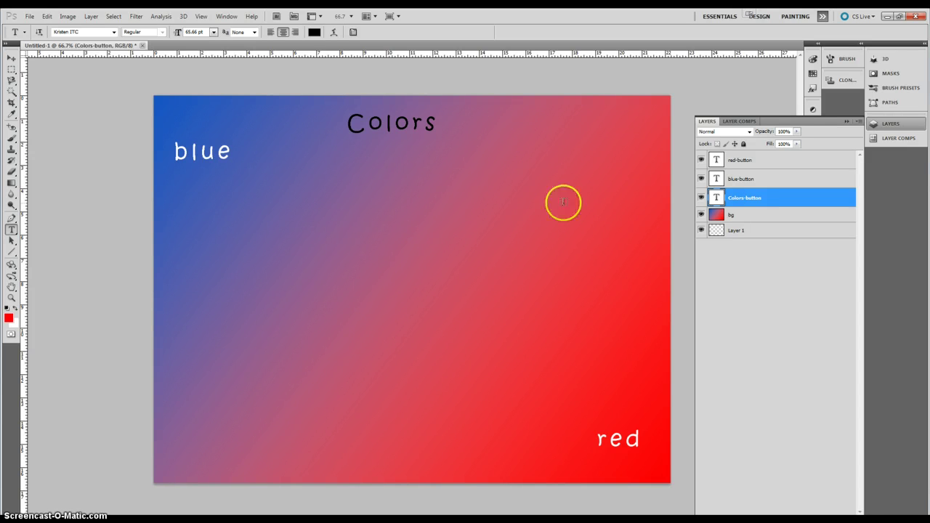
# Step: Save the document in Photoshop format as examp in the T folder on the 2TB ONE (I:) drive, with Maximize Compatibility enabled
pyautogui.click(29, 16)
pyautogui.click(43, 164)
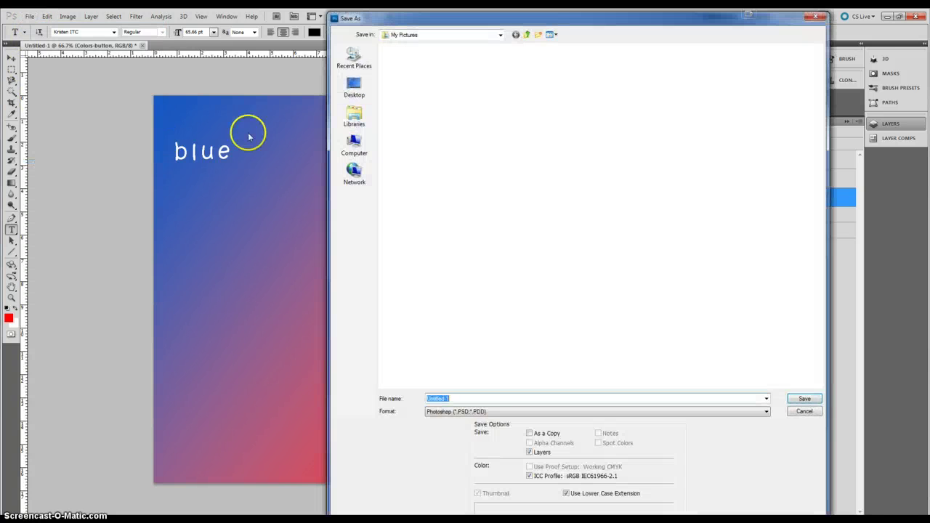
pyautogui.click(354, 144)
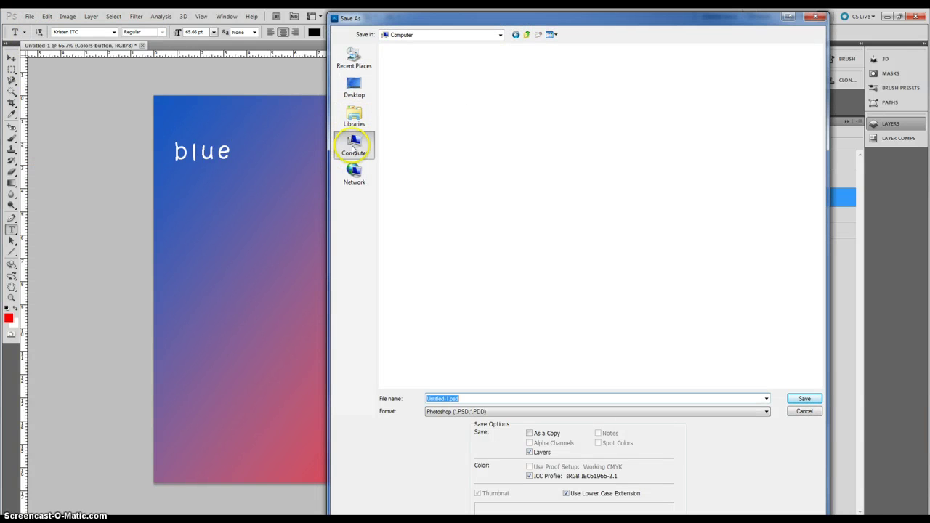
pyautogui.doubleClick(553, 66)
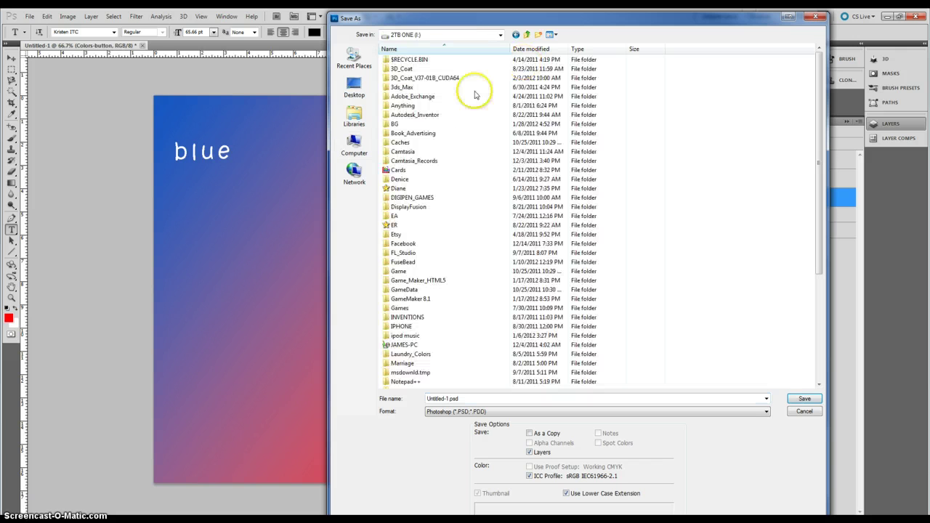
pyautogui.click(454, 108)
pyautogui.press('t')
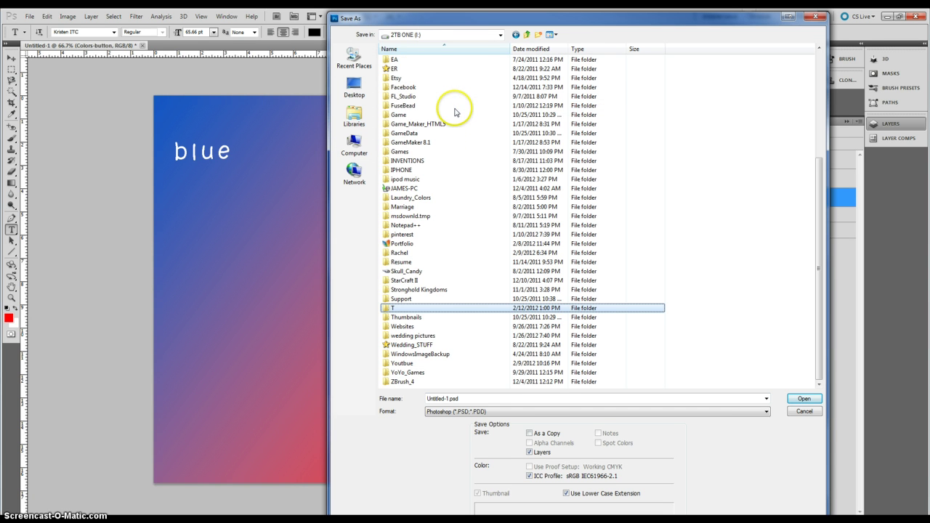
pyautogui.doubleClick(405, 308)
pyautogui.click(536, 398)
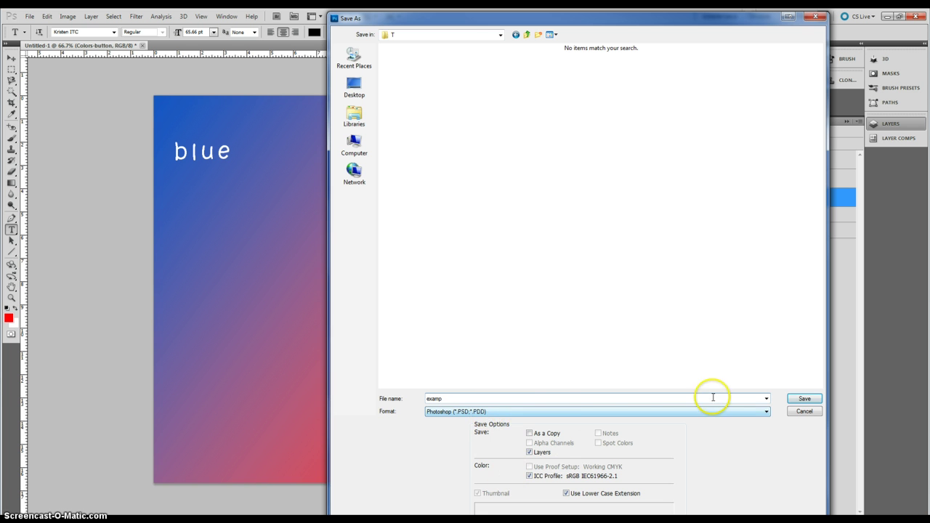
pyautogui.click(804, 399)
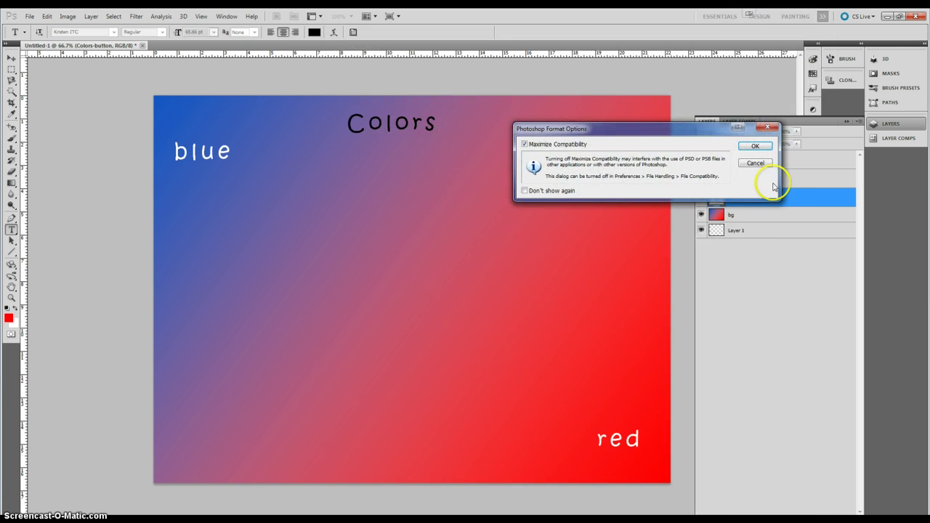
pyautogui.click(755, 146)
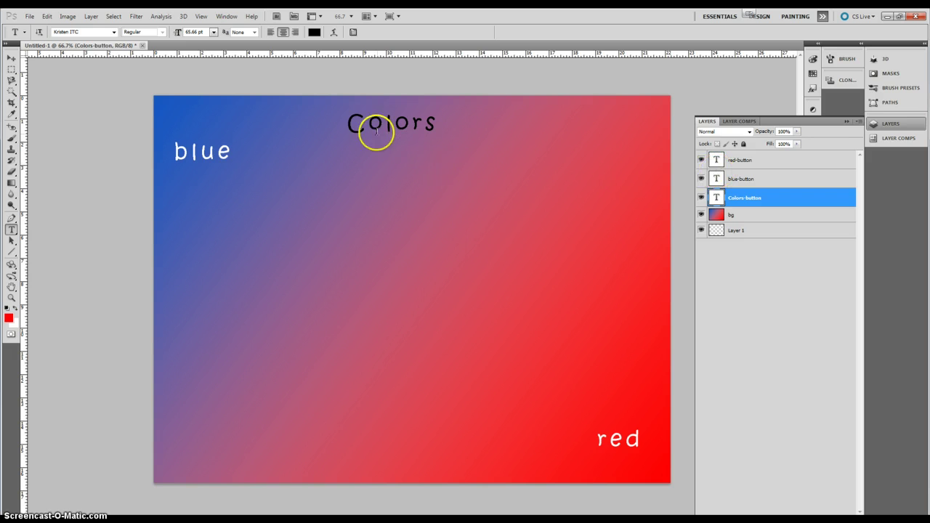
# Step: Launch SiteGrinder 3 on the saved document and review the errors and warnings in its report
pyautogui.click(28, 16)
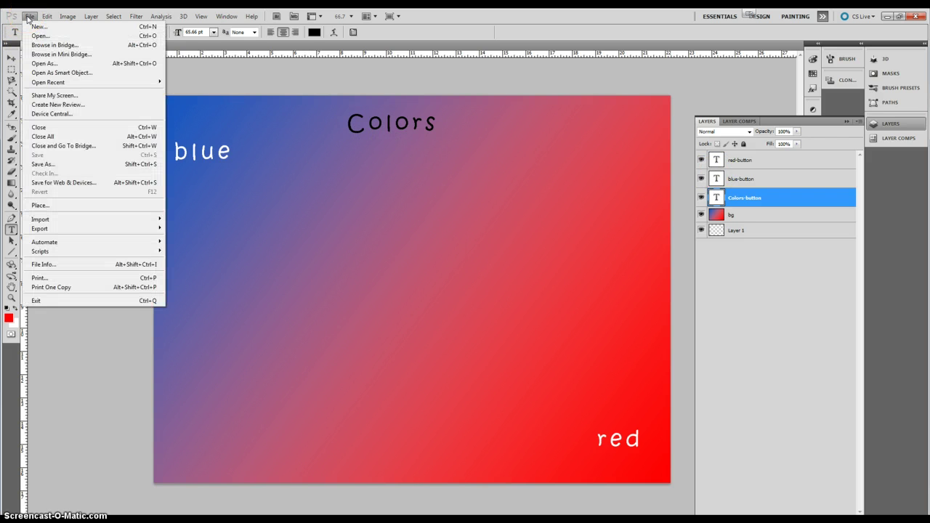
pyautogui.moveTo(74, 242)
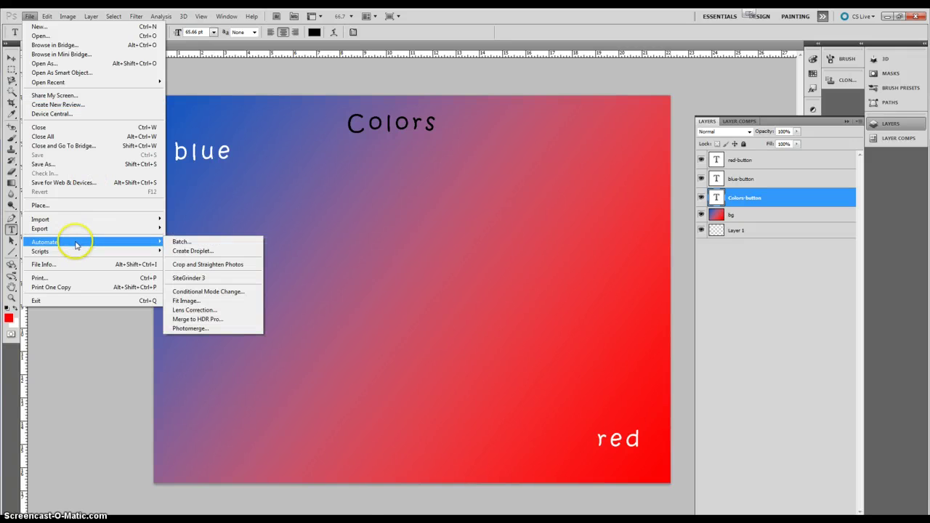
pyautogui.click(187, 278)
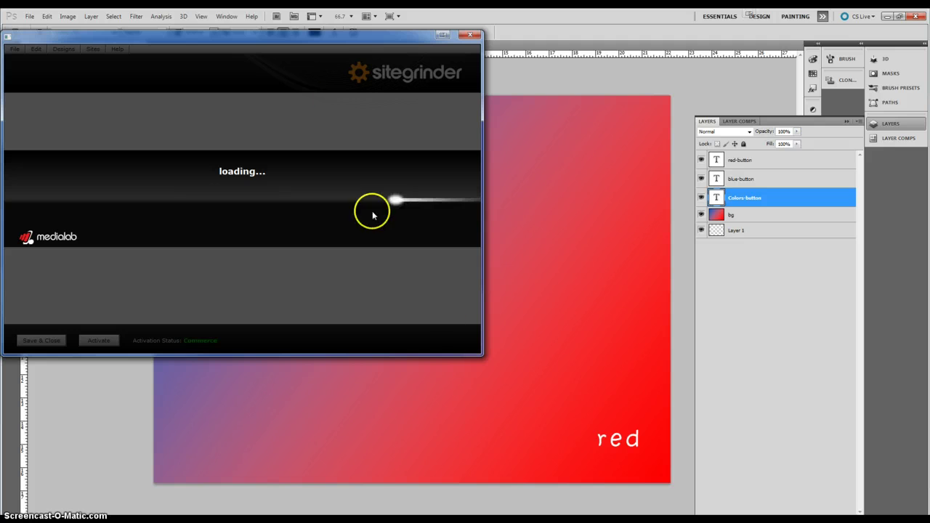
pyautogui.moveTo(341, 37); pyautogui.dragTo(512, 107)
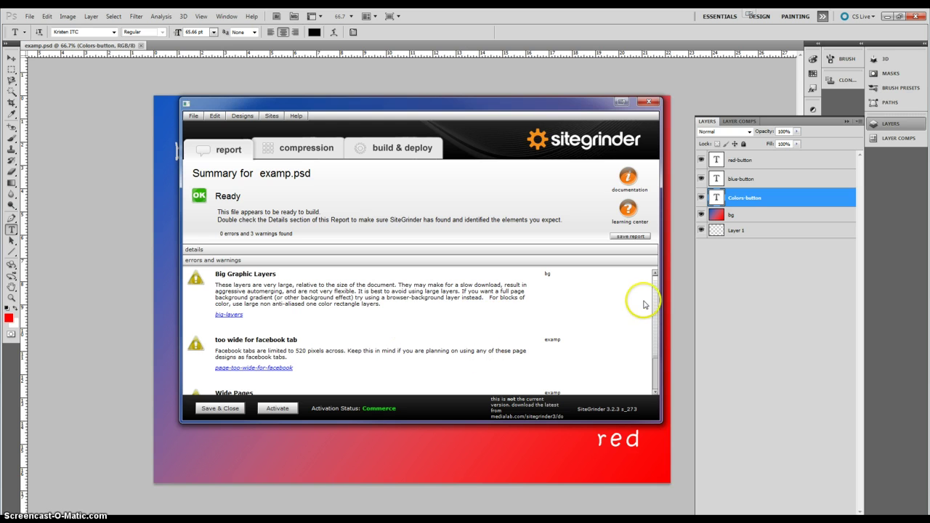
pyautogui.scroll(-1, 657, 331)
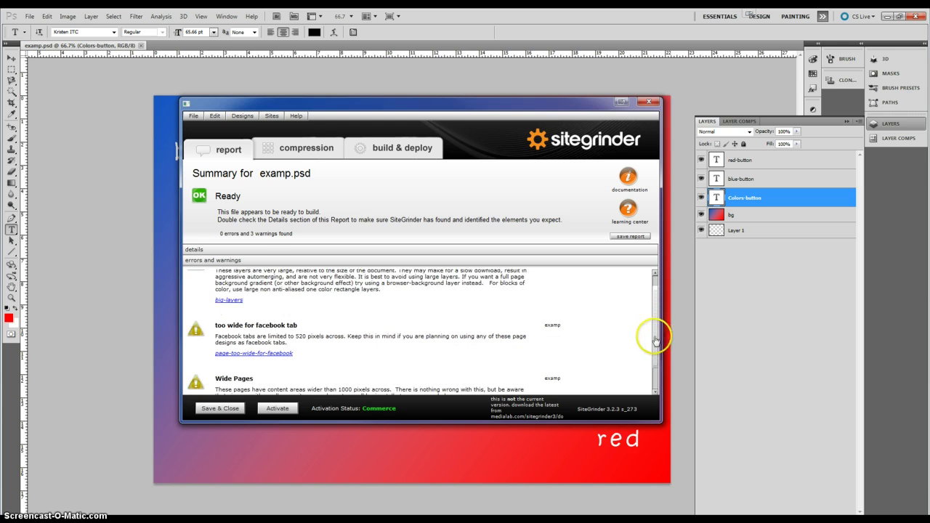
pyautogui.scroll(1, 640, 320)
# Step: Build the examp page design in SiteGrinder, keeping it marked for building
pyautogui.click(388, 153)
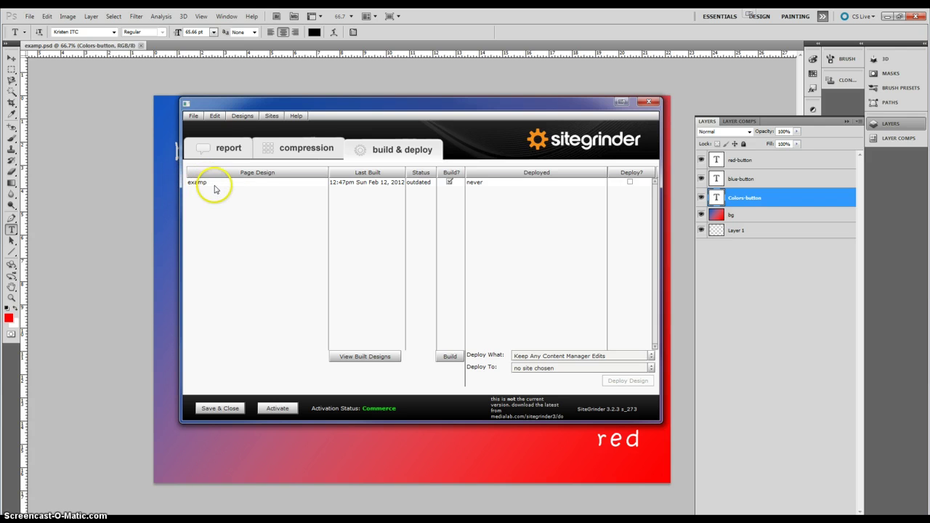
pyautogui.click(449, 182)
pyautogui.click(412, 352)
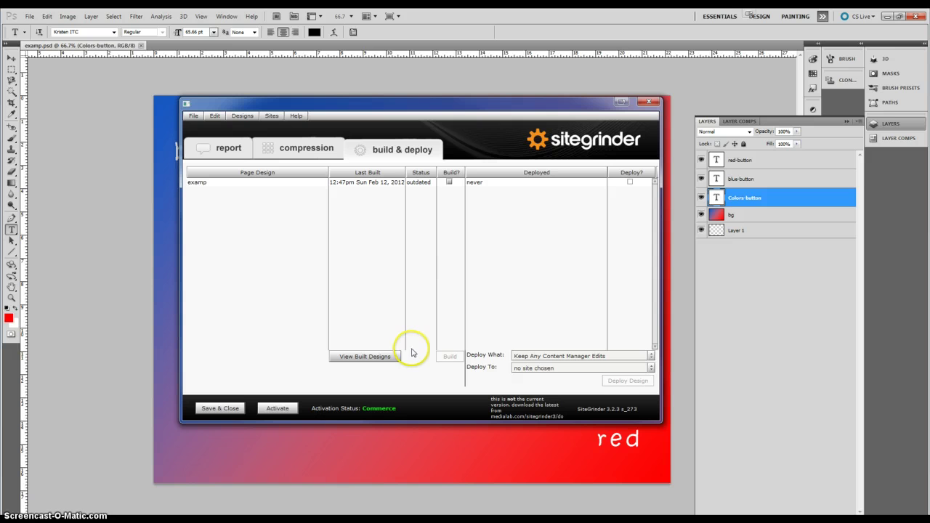
pyautogui.click(449, 181)
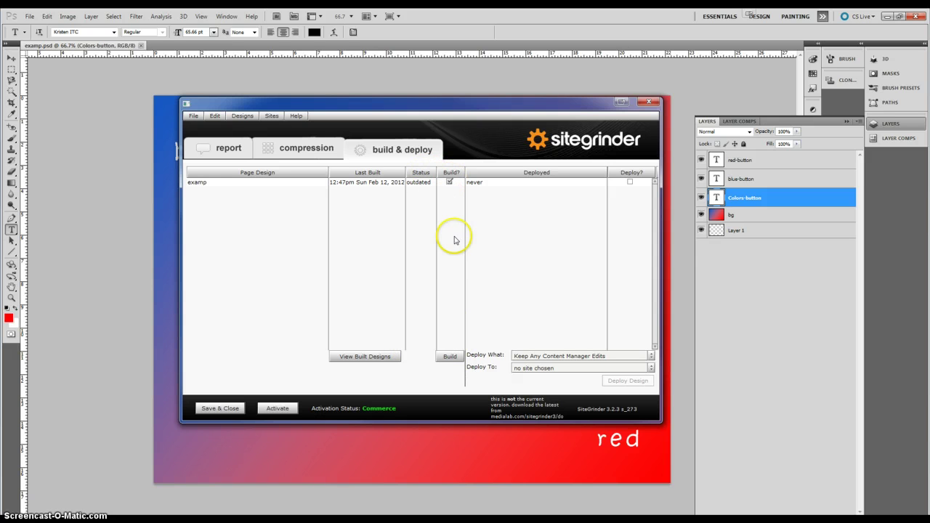
pyautogui.click(452, 357)
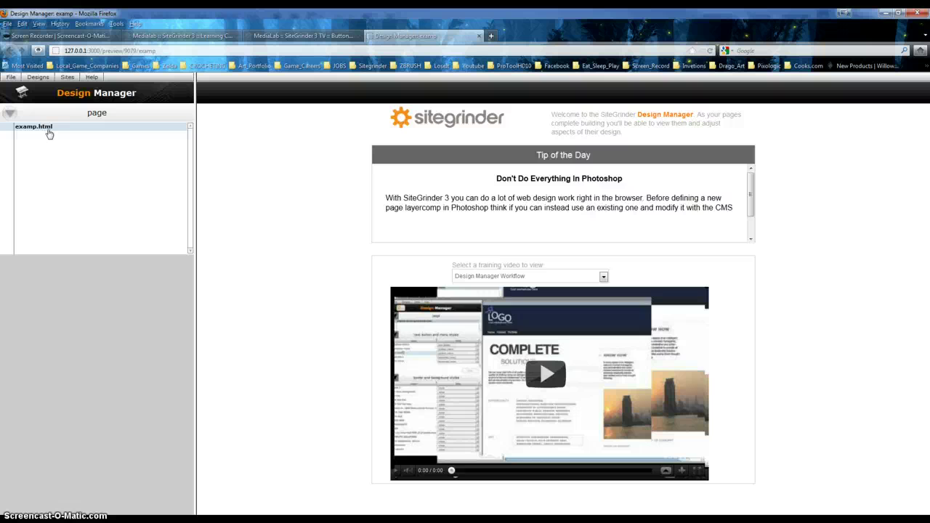
# Step: Load the built examp.html page in the Design Manager preview
pyautogui.click(48, 134)
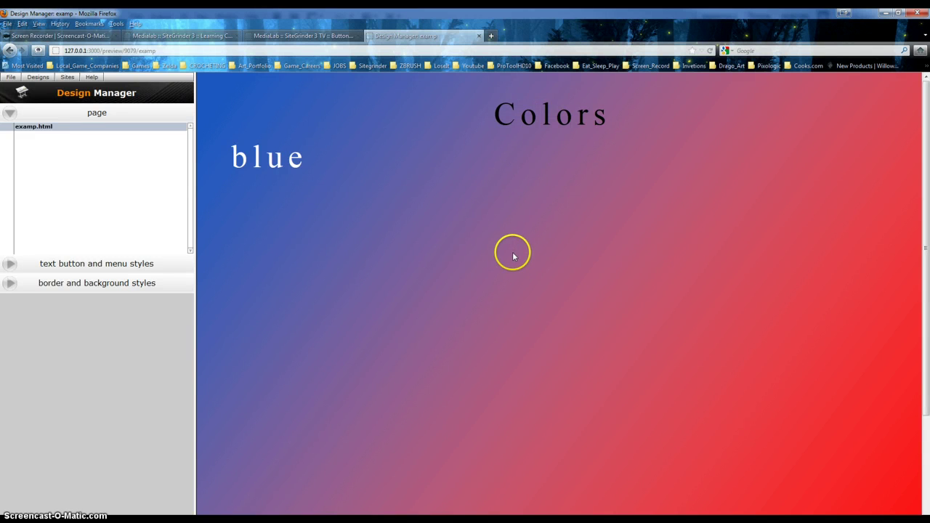
pyautogui.click(22, 266)
pyautogui.click(23, 265)
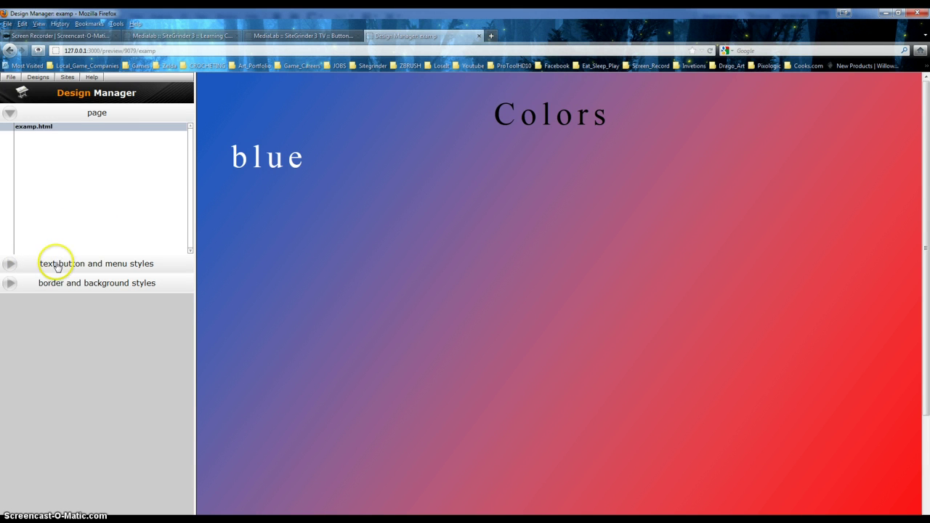
pyautogui.hotkey('alt', 'Tab')
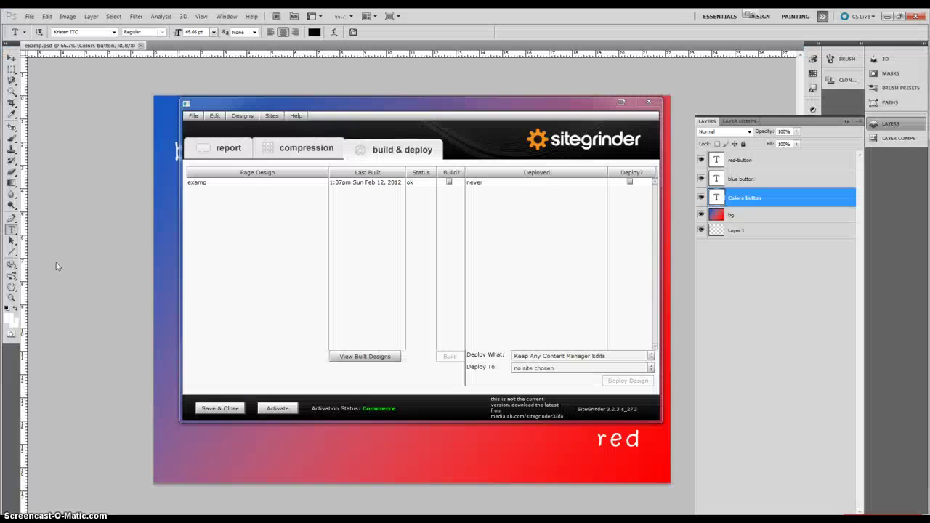
pyautogui.hotkey('alt', 'Tab')
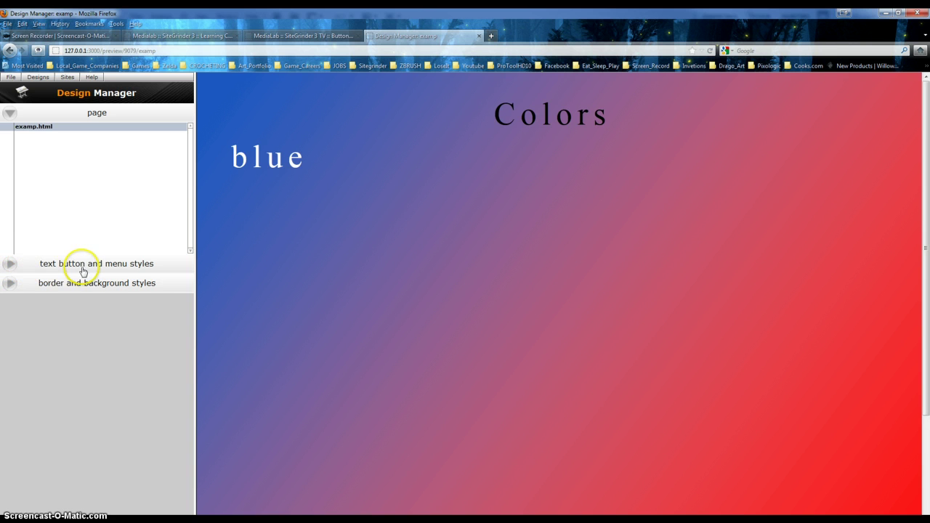
# Step: Create a new text button style named colors for red-button, with black foreground color enabled in its normal state
pyautogui.click(20, 268)
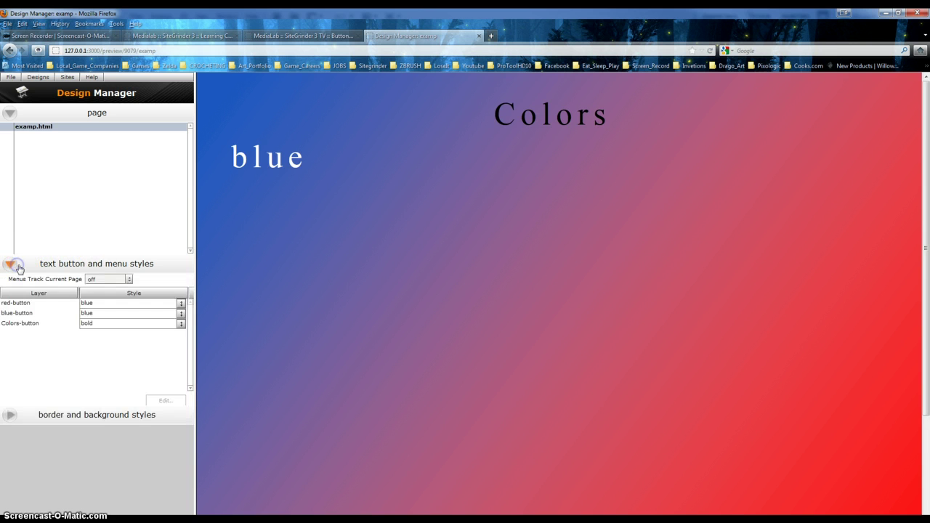
pyautogui.click(182, 305)
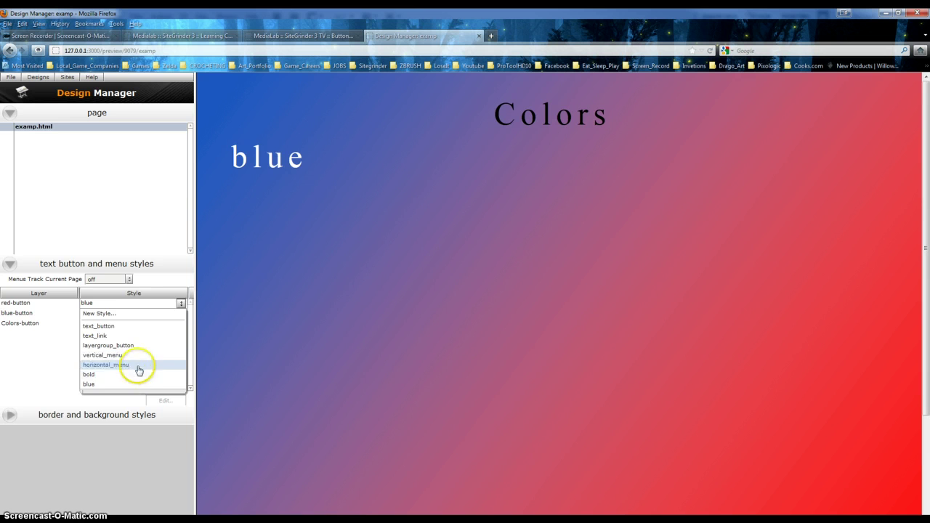
pyautogui.click(125, 315)
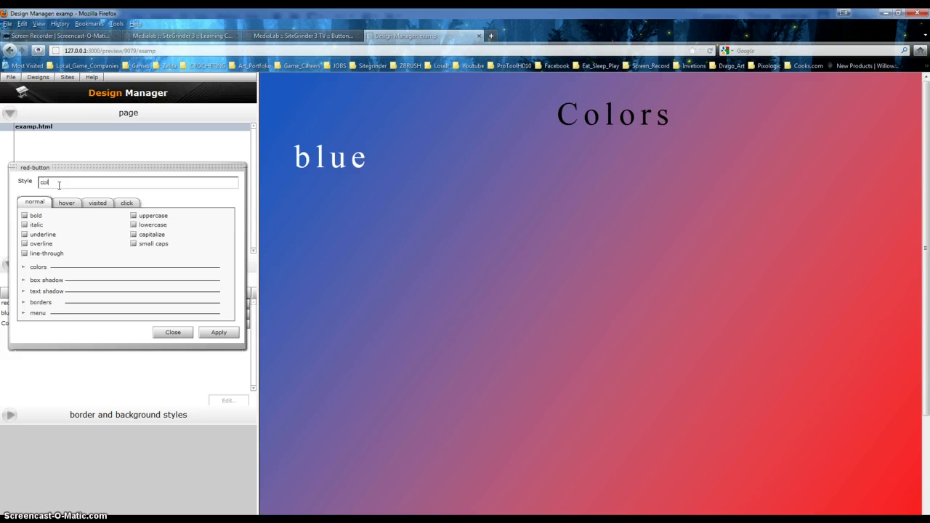
pyautogui.write('colors')
pyautogui.click(59, 183)
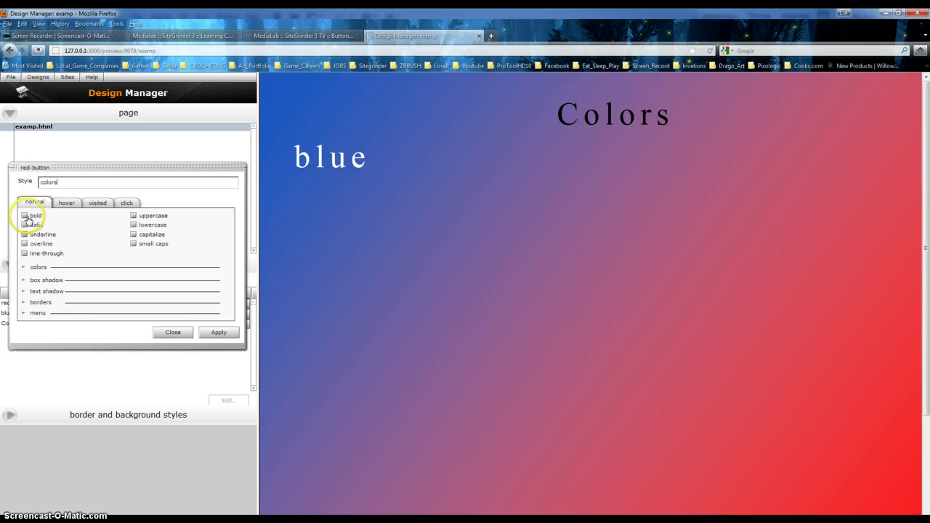
pyautogui.click(33, 268)
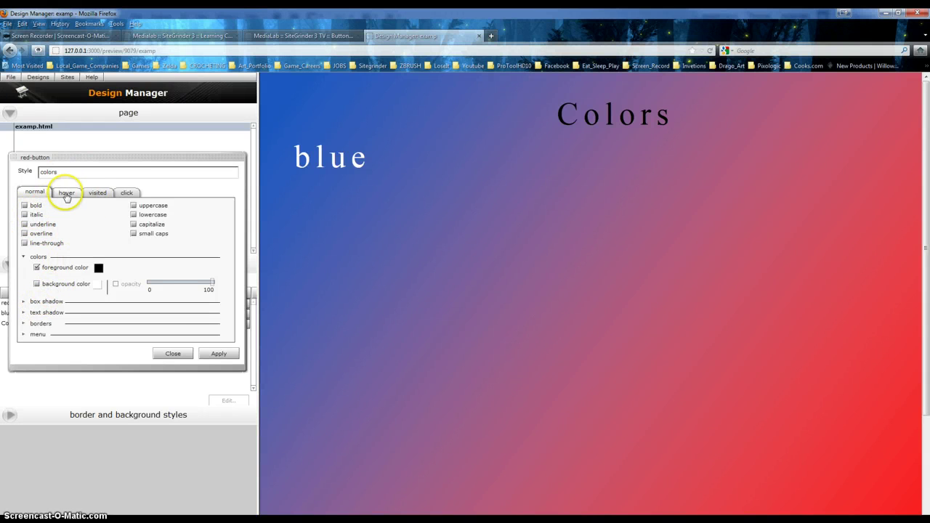
pyautogui.click(217, 354)
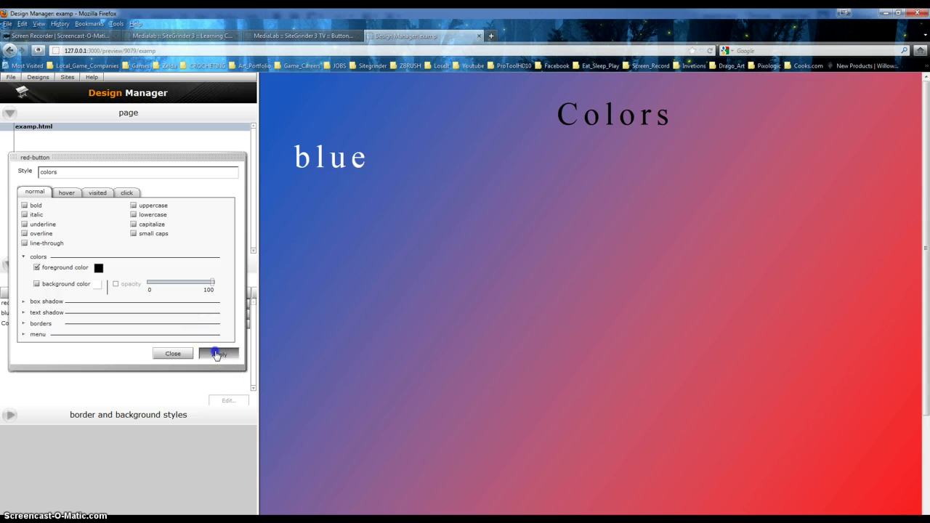
pyautogui.click(176, 362)
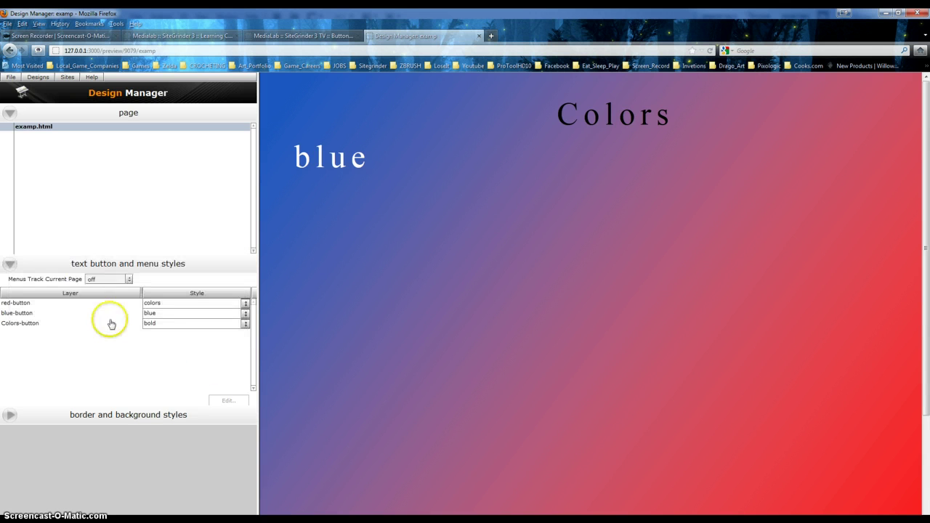
# Step: Assign the colors style to Colors-button and open that style for editing
pyautogui.click(111, 324)
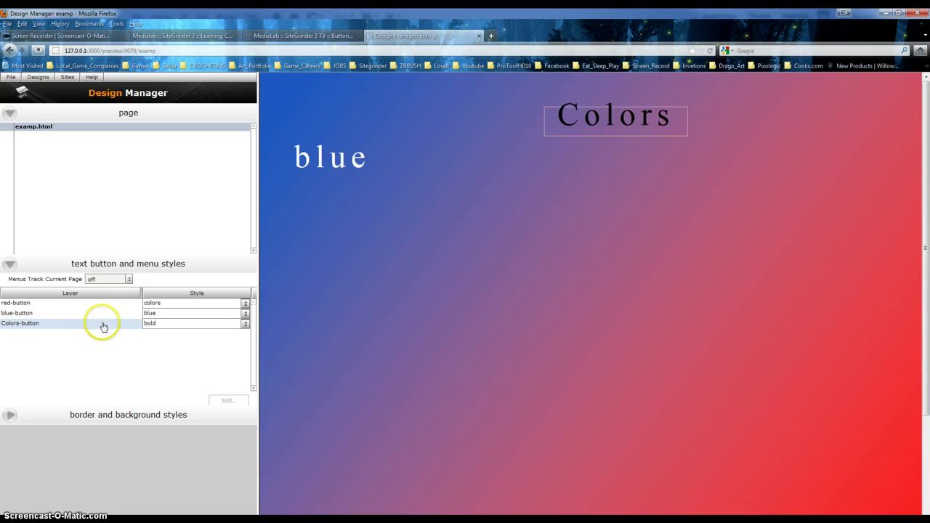
pyautogui.click(243, 325)
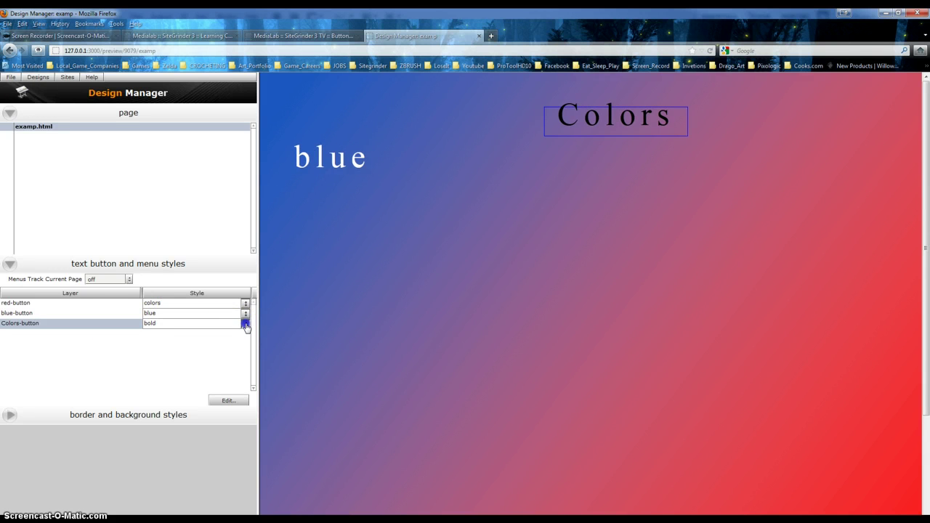
pyautogui.click(178, 419)
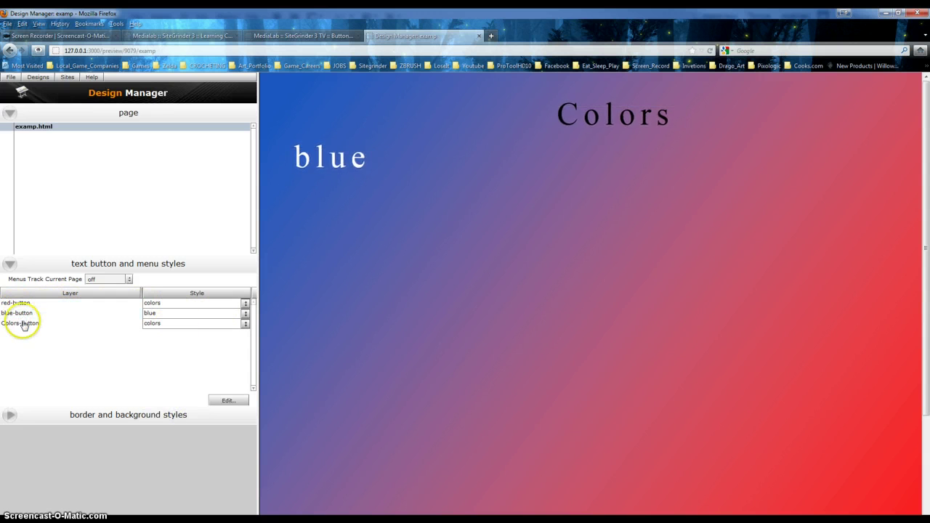
pyautogui.click(168, 326)
pyautogui.click(247, 326)
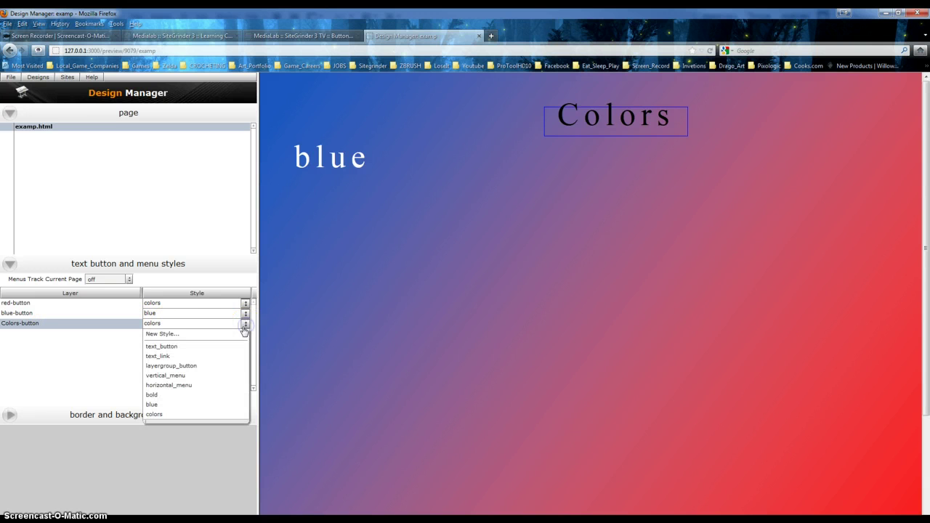
pyautogui.click(186, 412)
pyautogui.click(224, 401)
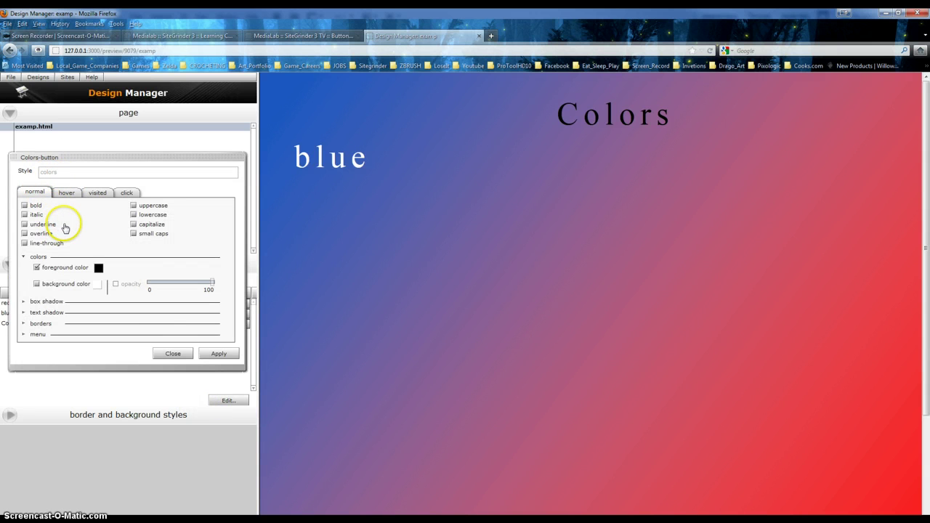
pyautogui.moveTo(87, 158); pyautogui.dragTo(85, 210)
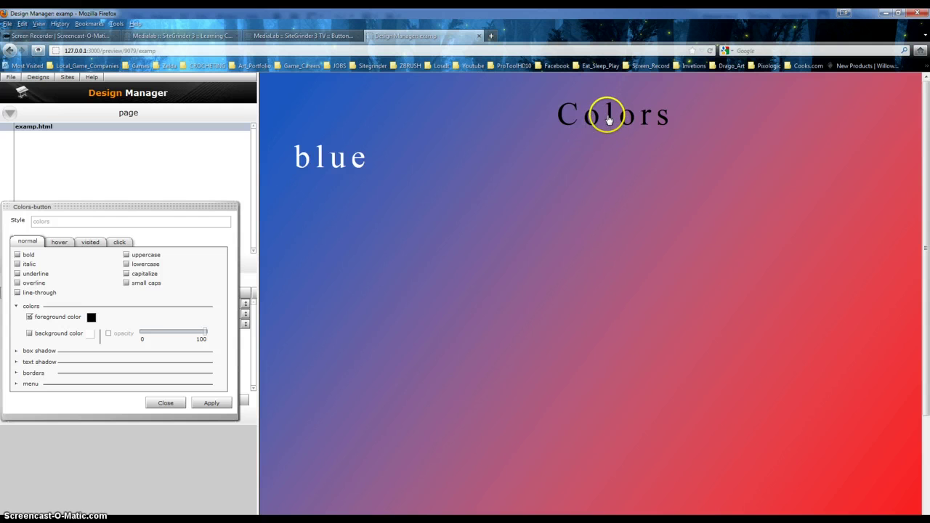
# Step: Try a white background color at 23 opacity on the normal state of the colors style
pyautogui.click(28, 335)
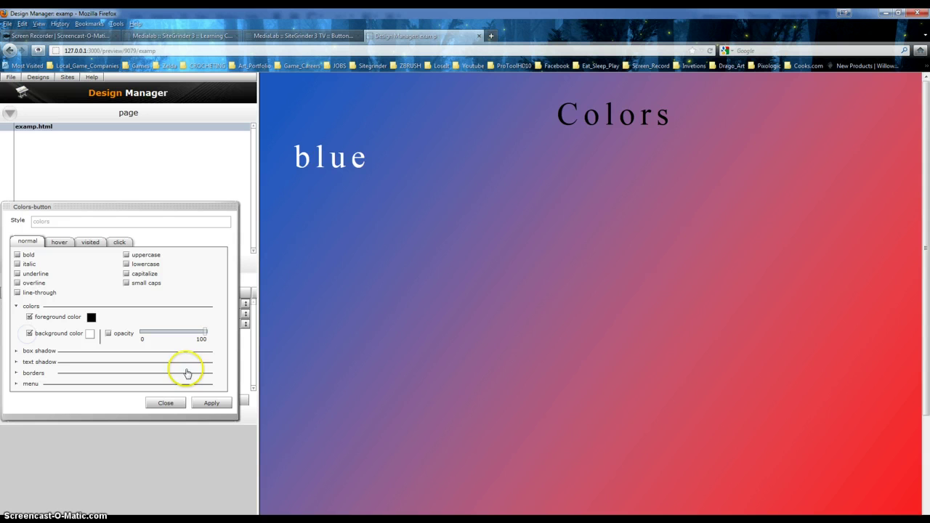
pyautogui.click(211, 408)
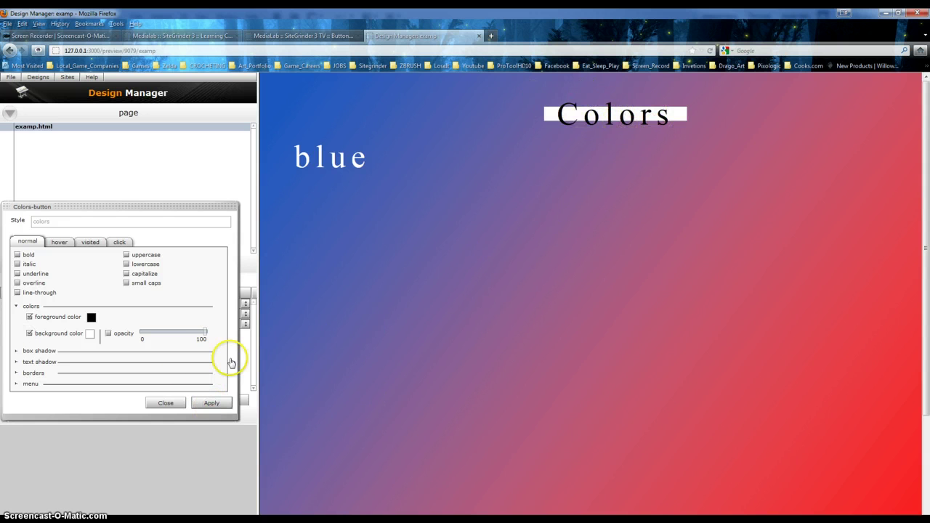
pyautogui.click(109, 335)
pyautogui.click(155, 333)
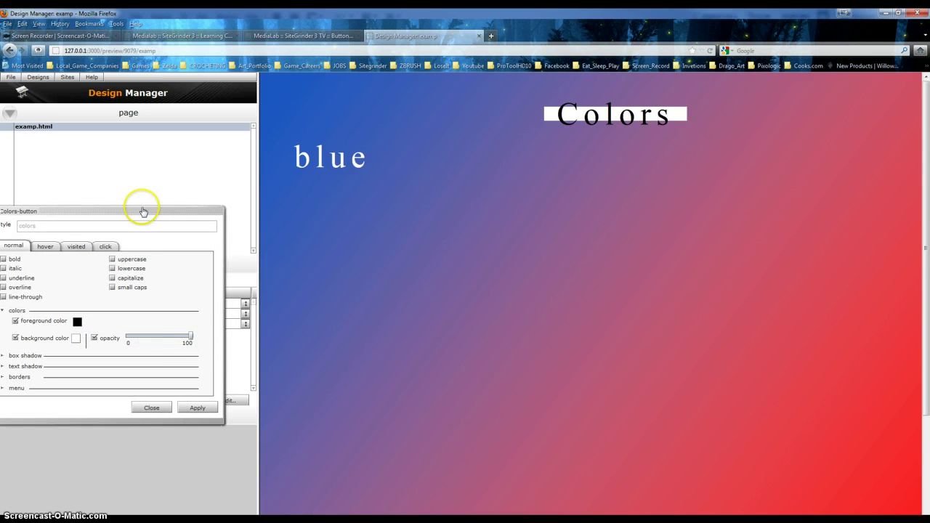
pyautogui.moveTo(141, 208); pyautogui.dragTo(180, 201)
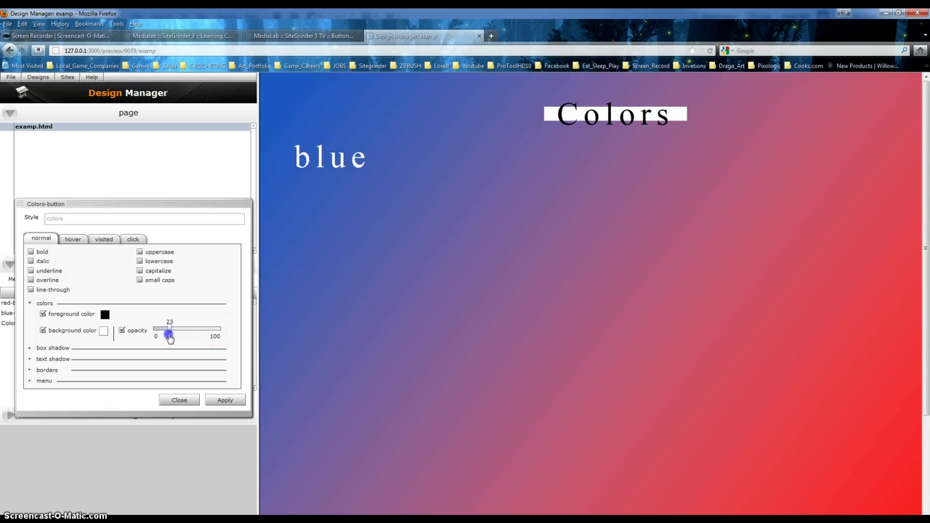
pyautogui.click(225, 400)
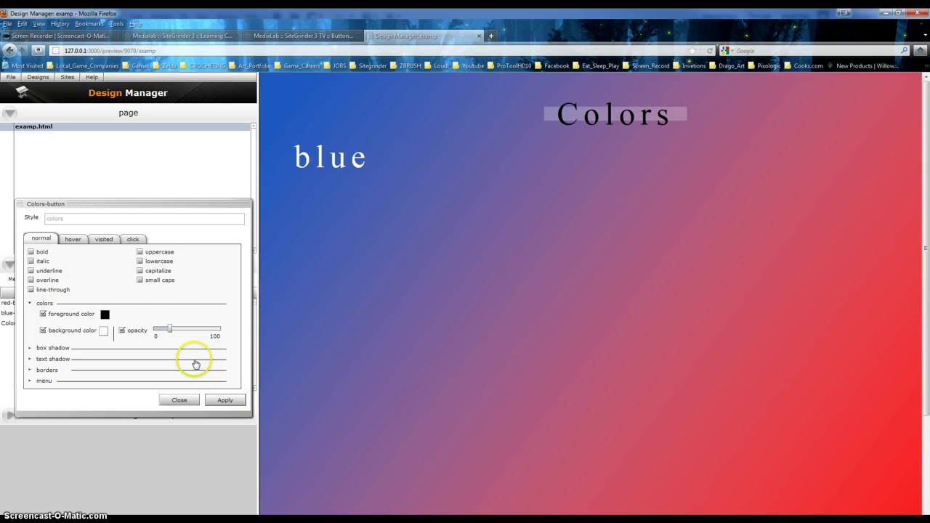
# Step: Reset the background opacity to 100 and remove the background color from the normal state
pyautogui.moveTo(170, 329); pyautogui.dragTo(218, 336)
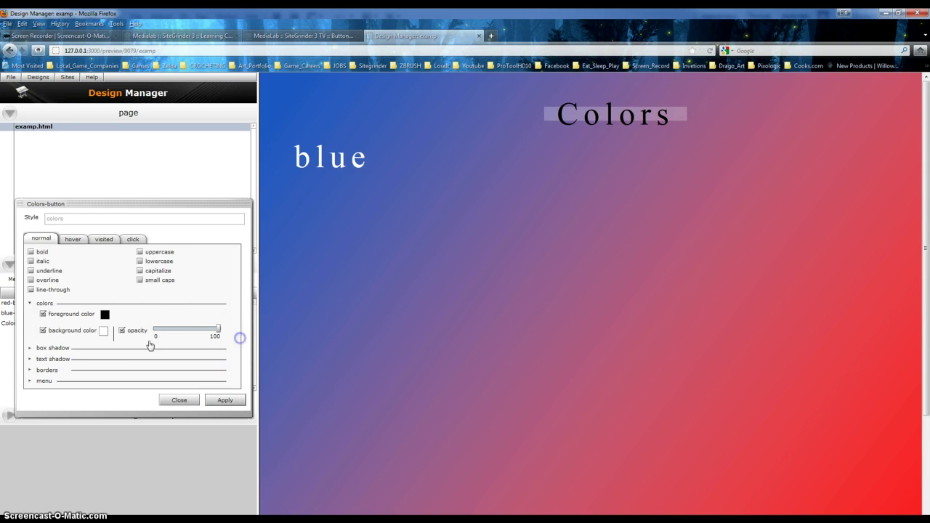
pyautogui.click(43, 331)
pyautogui.click(217, 400)
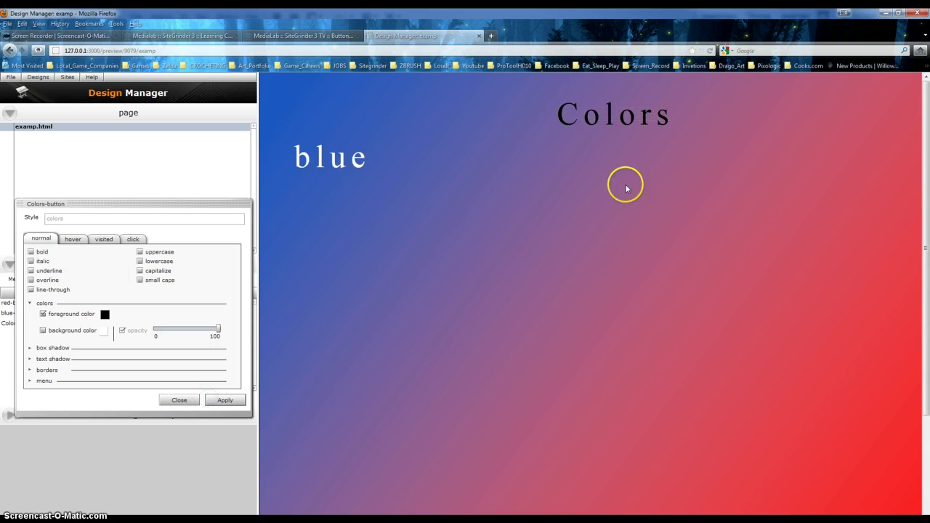
# Step: Apply bold, italic and uppercase text to the hover state of the colors style
pyautogui.click(73, 241)
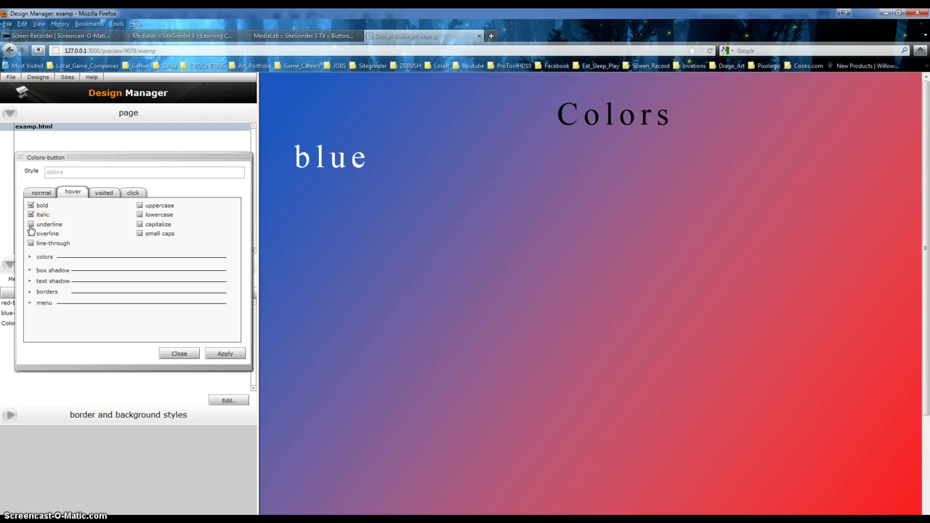
pyautogui.click(31, 225)
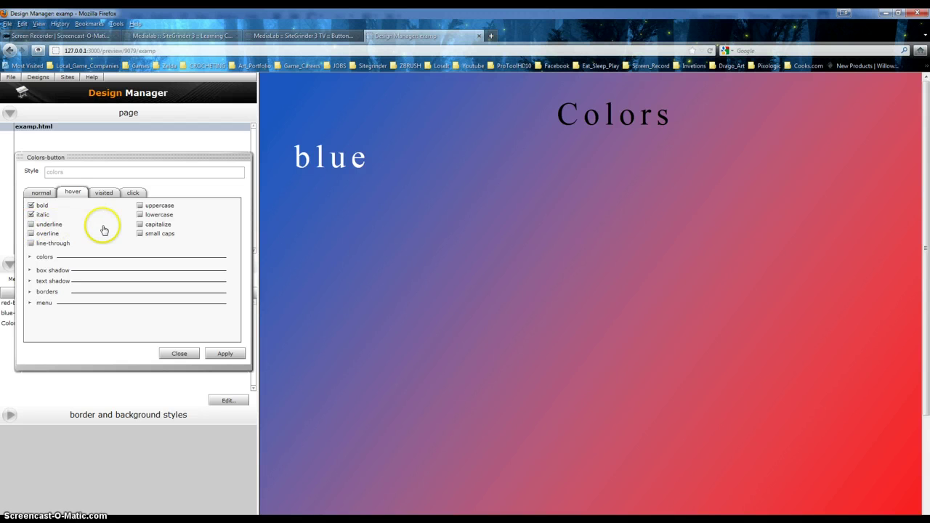
pyautogui.click(140, 206)
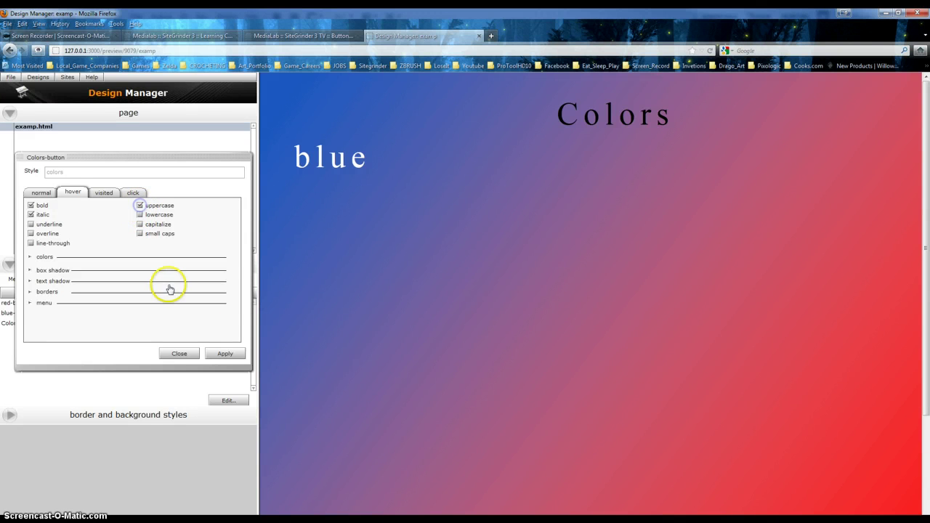
pyautogui.click(224, 356)
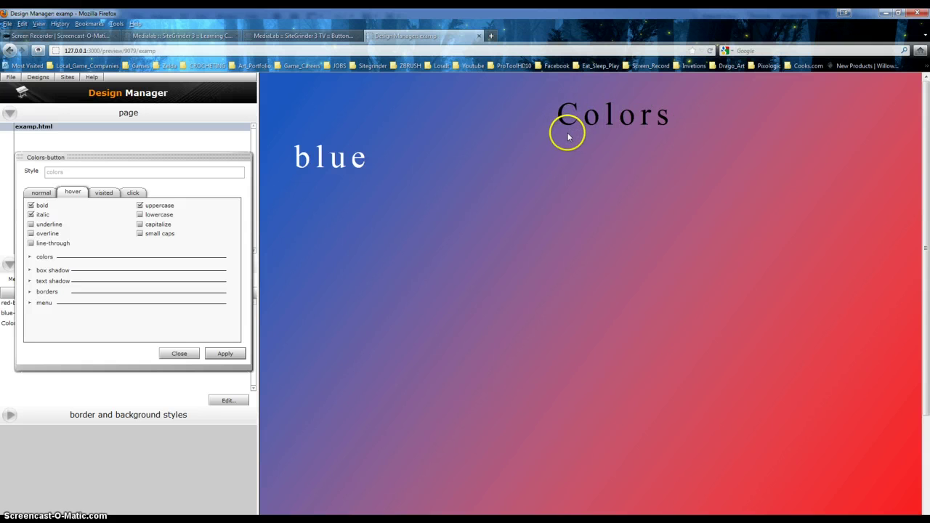
# Step: Enable a bright green foreground color, #06FA0C, for the hover state and apply it
pyautogui.click(42, 257)
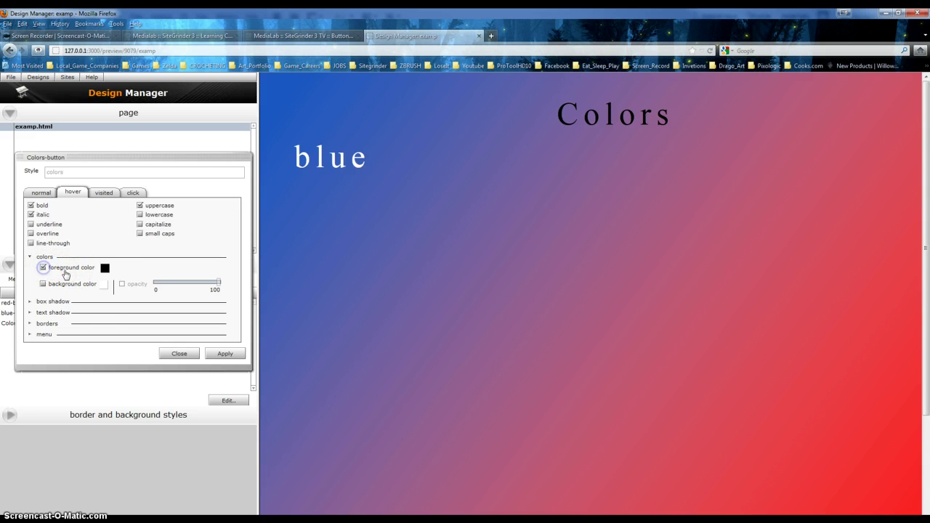
pyautogui.click(104, 268)
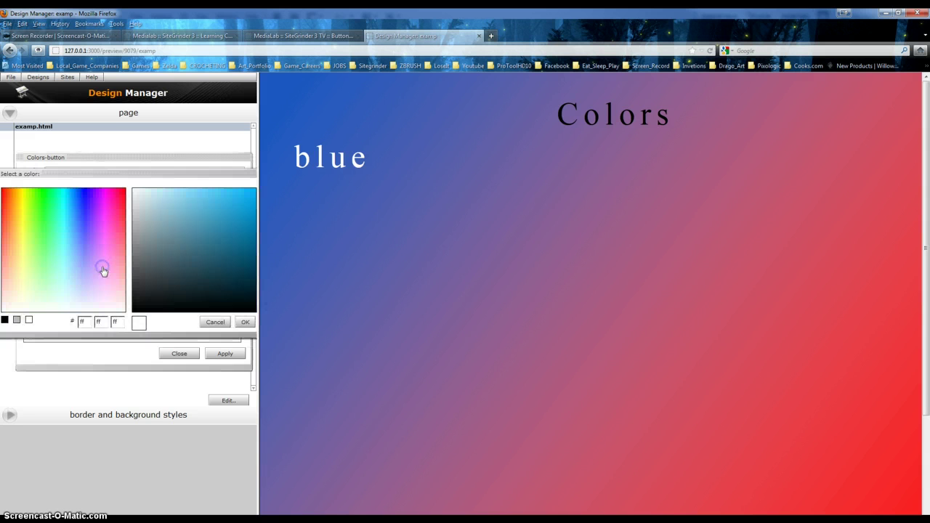
pyautogui.click(78, 197)
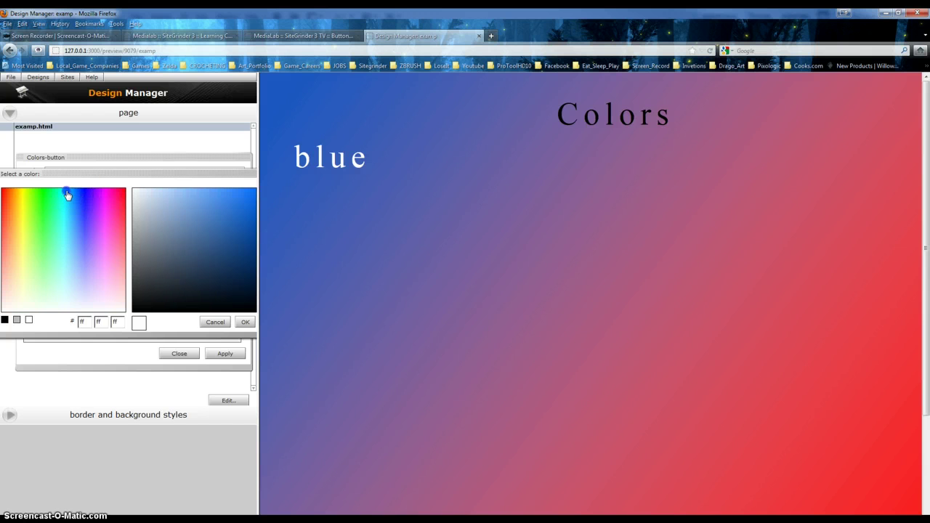
pyautogui.click(66, 195)
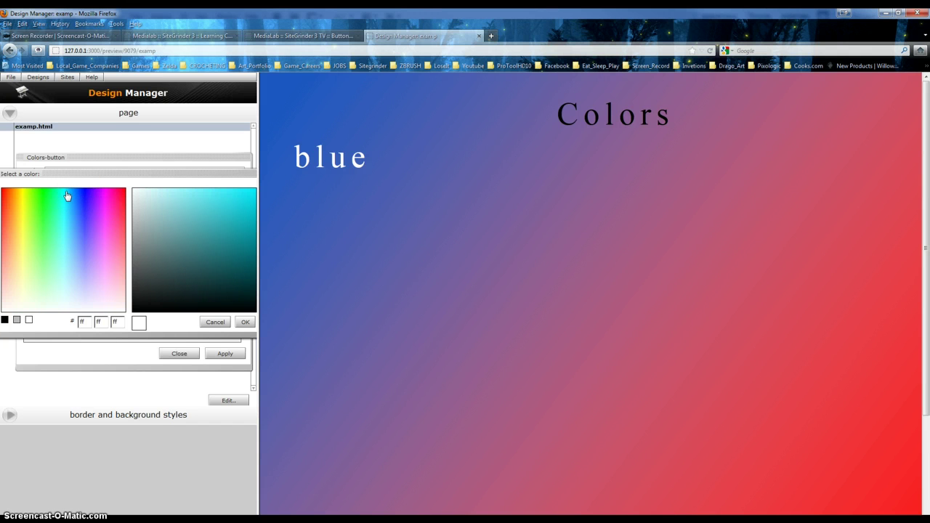
pyautogui.click(38, 193)
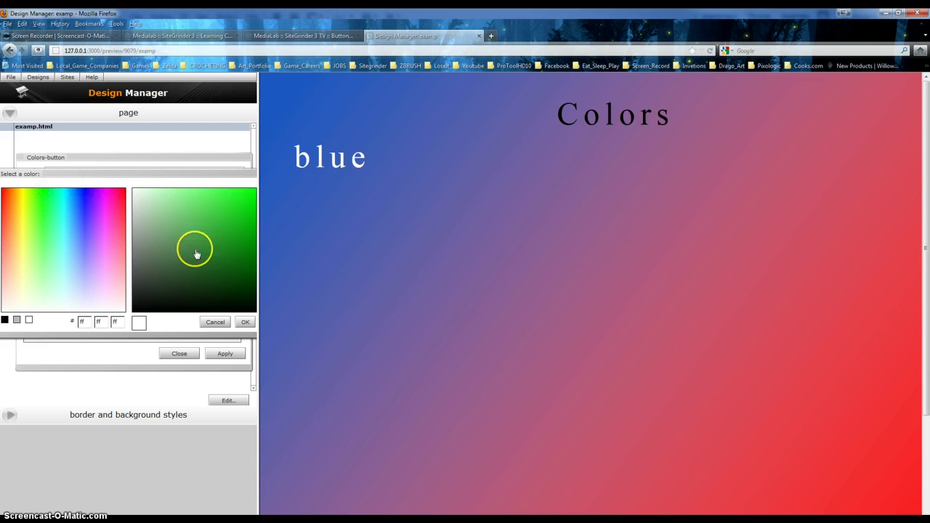
pyautogui.click(254, 192)
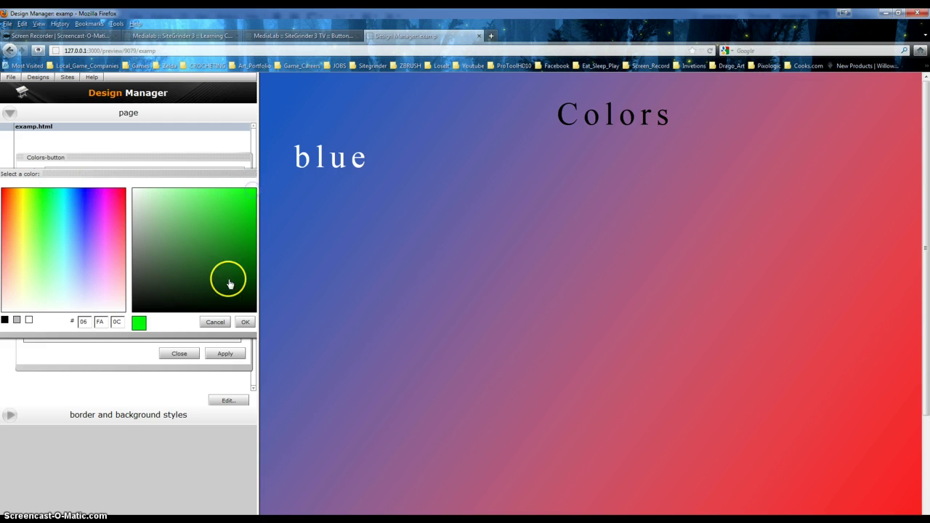
pyautogui.click(245, 322)
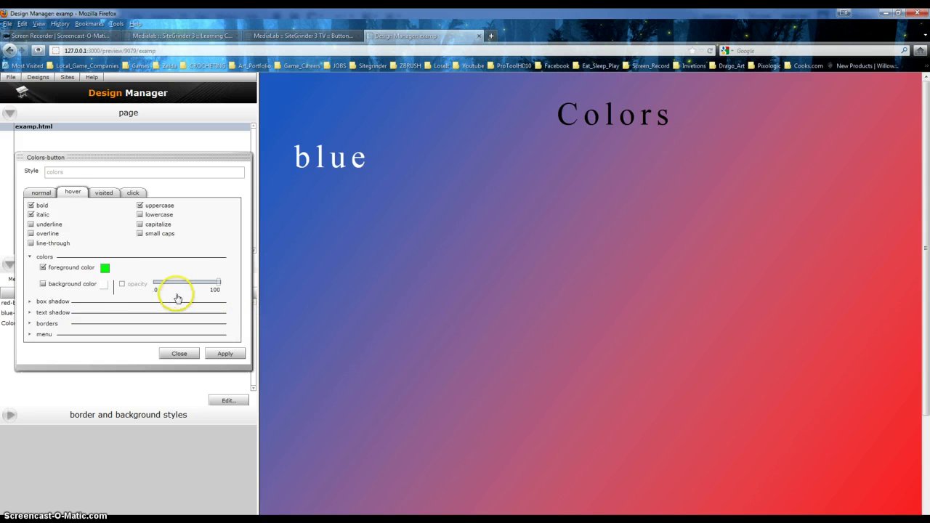
pyautogui.click(225, 353)
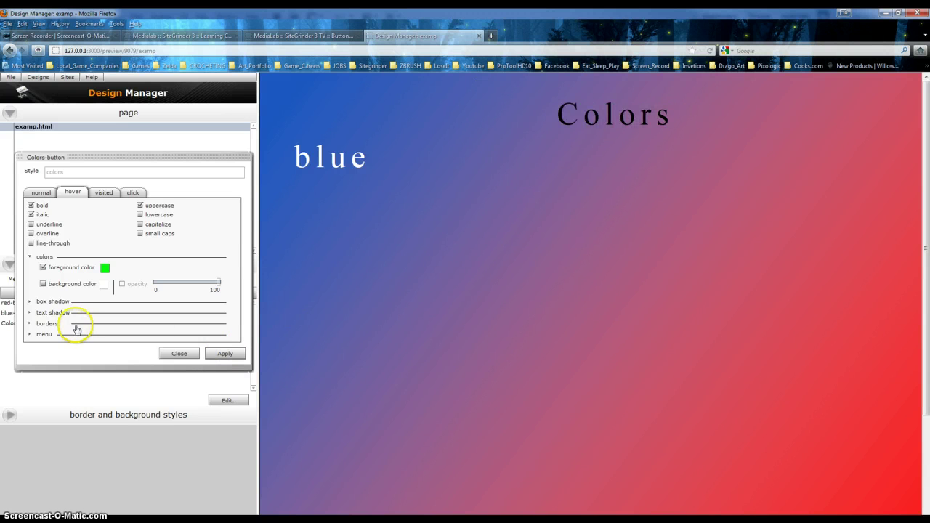
# Step: Try a black box shadow with x 1, y 1 and feather 0 on the hover state
pyautogui.click(45, 300)
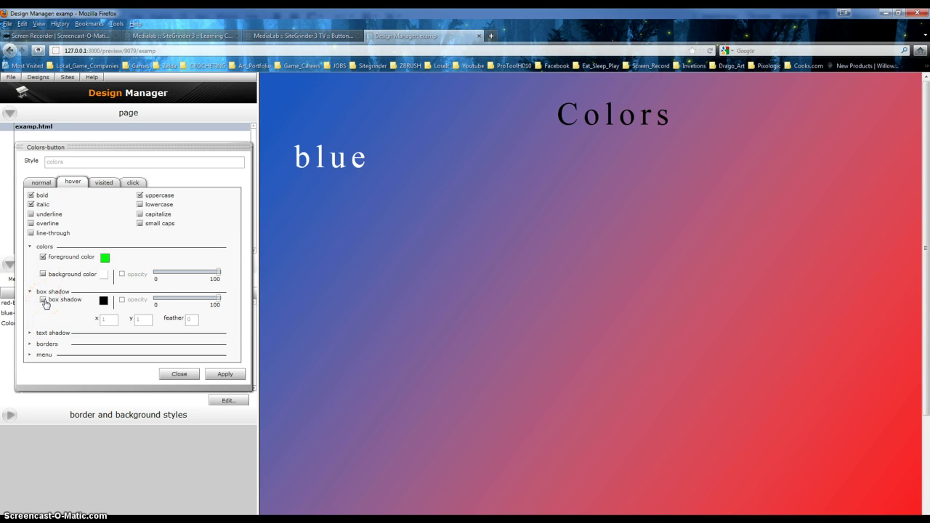
pyautogui.click(43, 300)
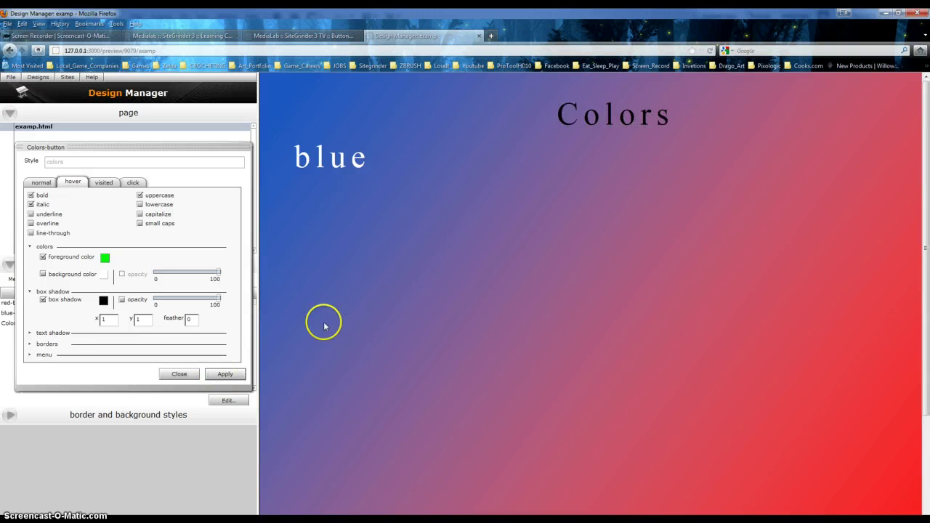
pyautogui.click(44, 300)
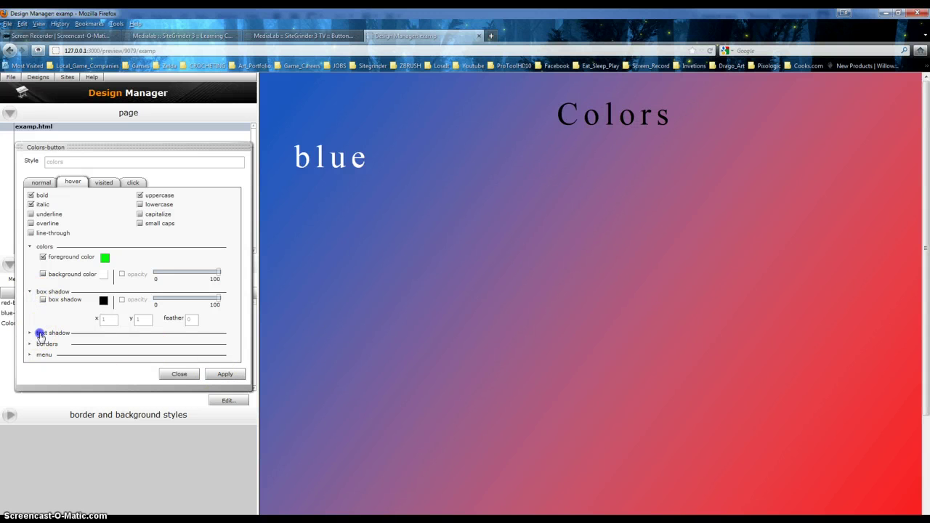
# Step: Add a black text shadow with x 10, y 10 and feather 20 to the hover state and apply it
pyautogui.click(40, 333)
pyautogui.click(43, 332)
pyautogui.click(226, 394)
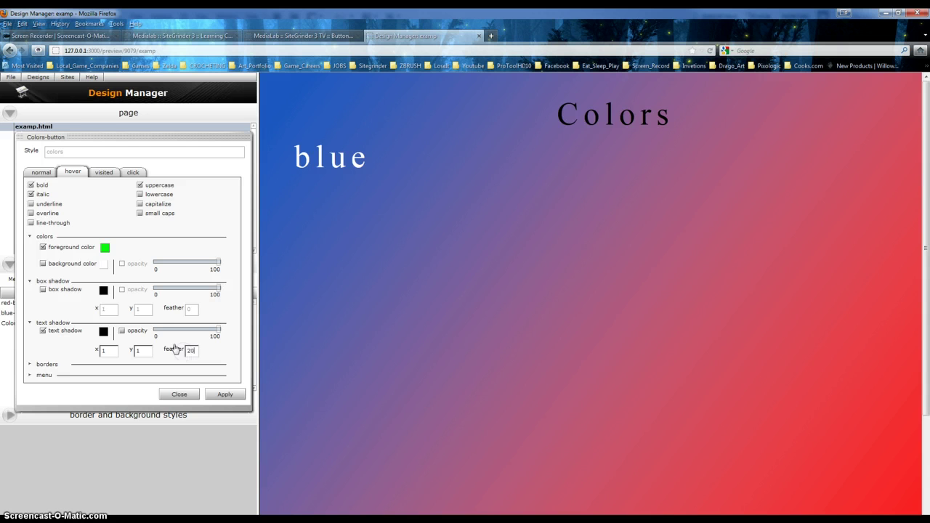
pyautogui.click(225, 393)
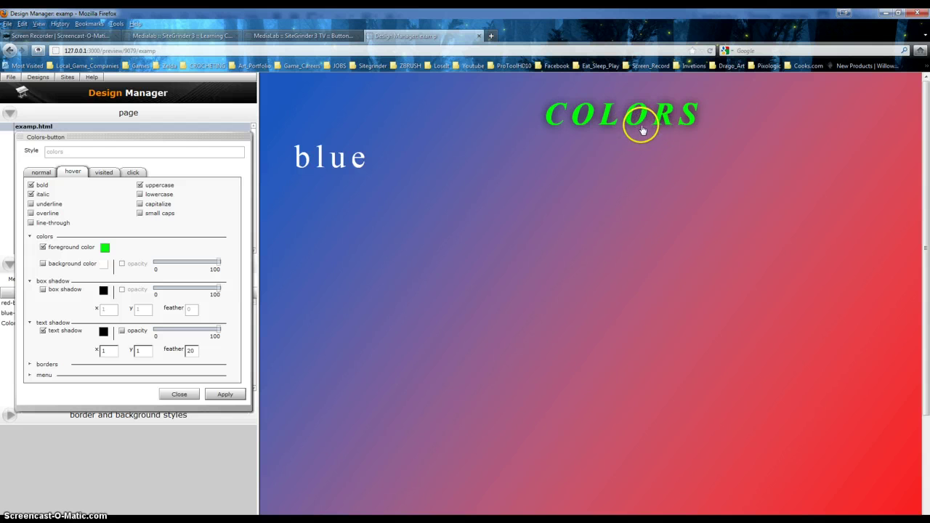
pyautogui.click(106, 350)
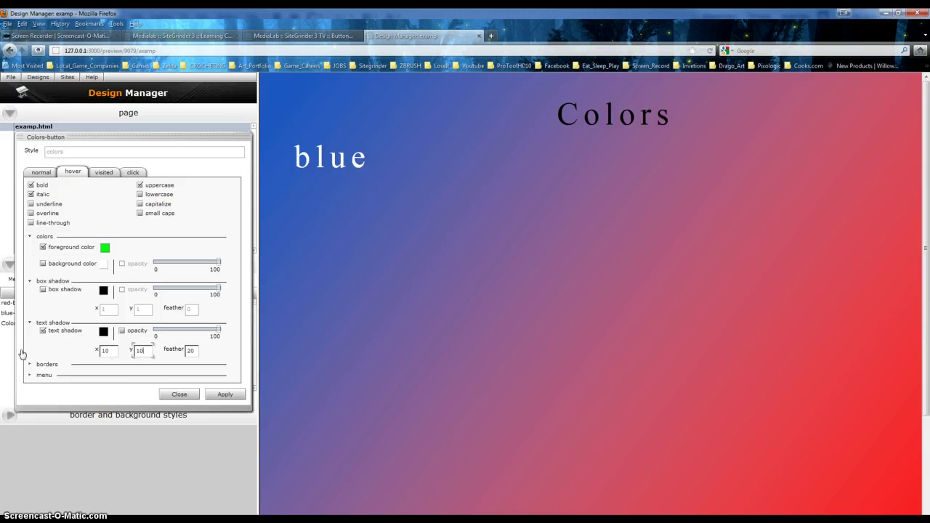
pyautogui.click(216, 394)
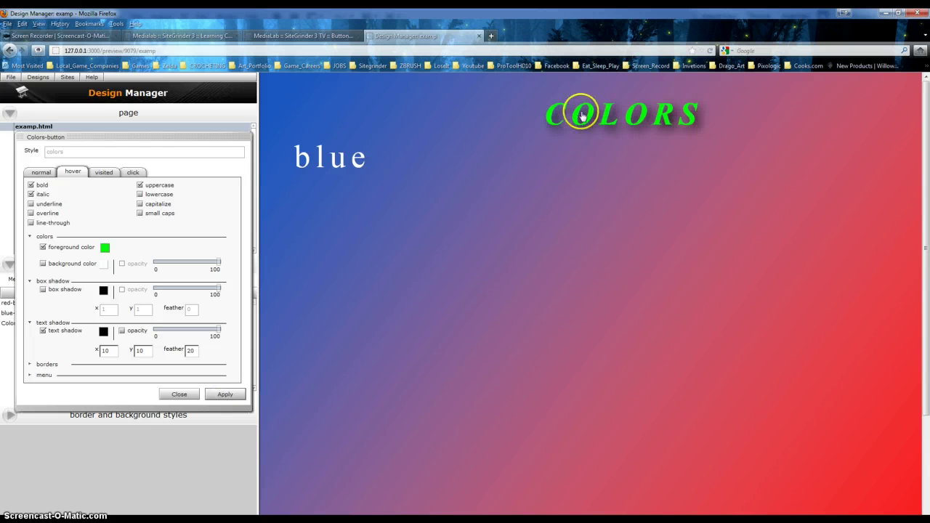
# Step: Enable the all, top, right, bottom and left borders for the hover state and apply them
pyautogui.click(47, 364)
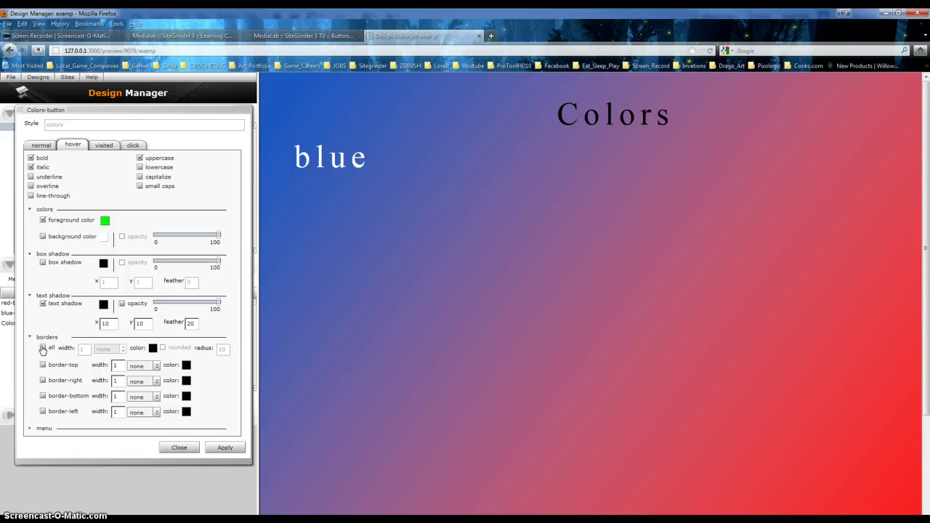
pyautogui.click(42, 348)
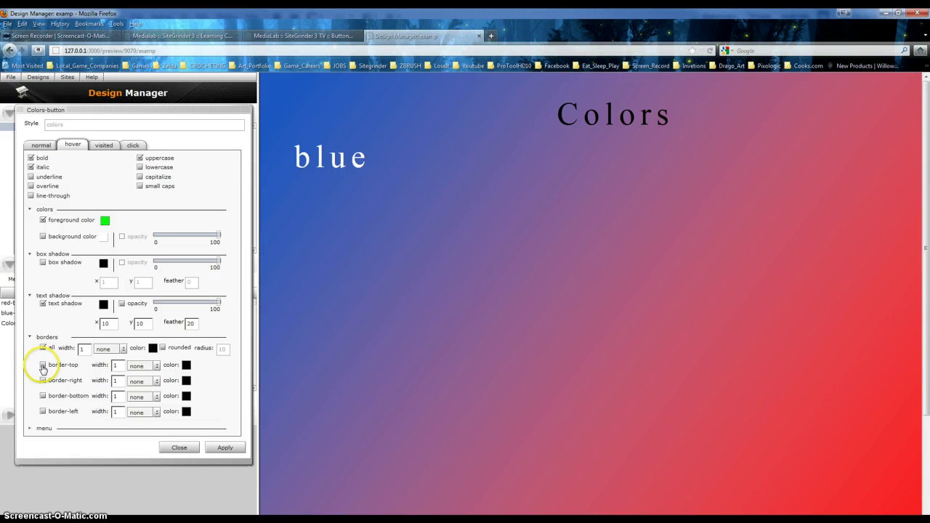
pyautogui.click(42, 396)
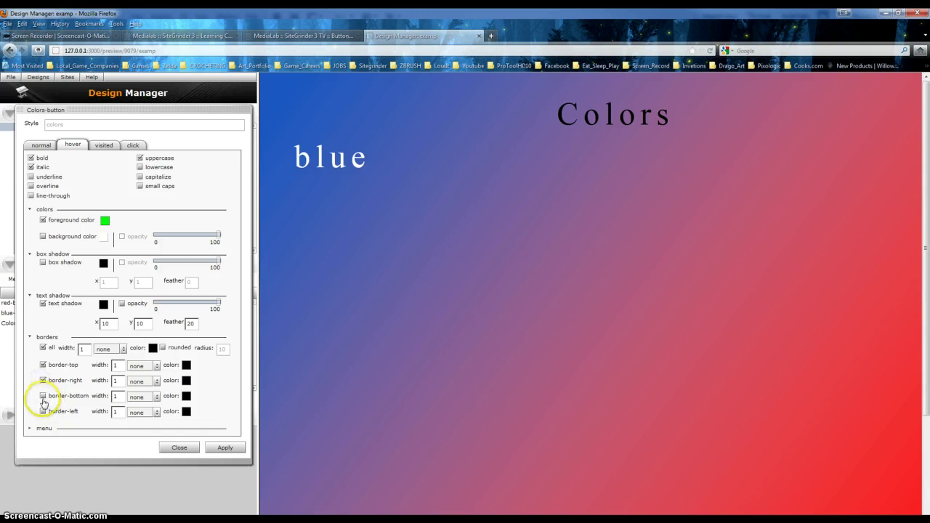
pyautogui.click(43, 412)
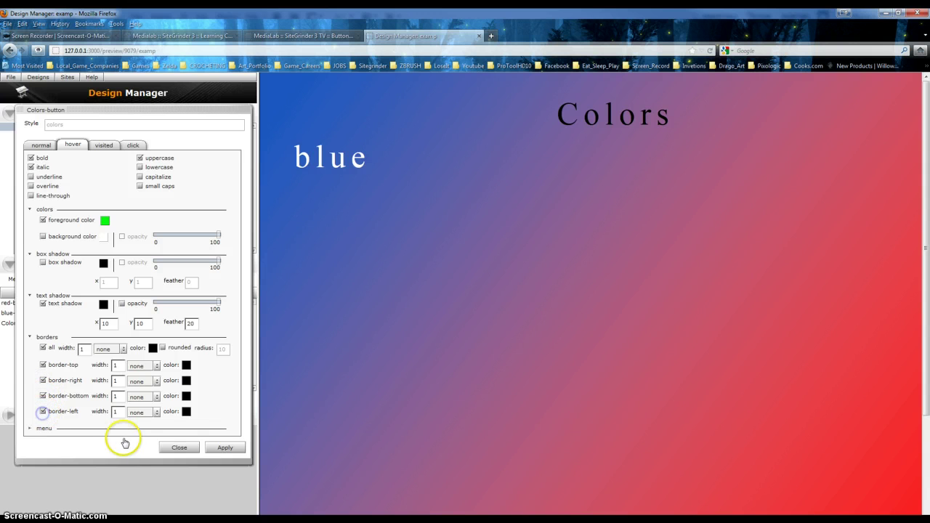
pyautogui.click(218, 444)
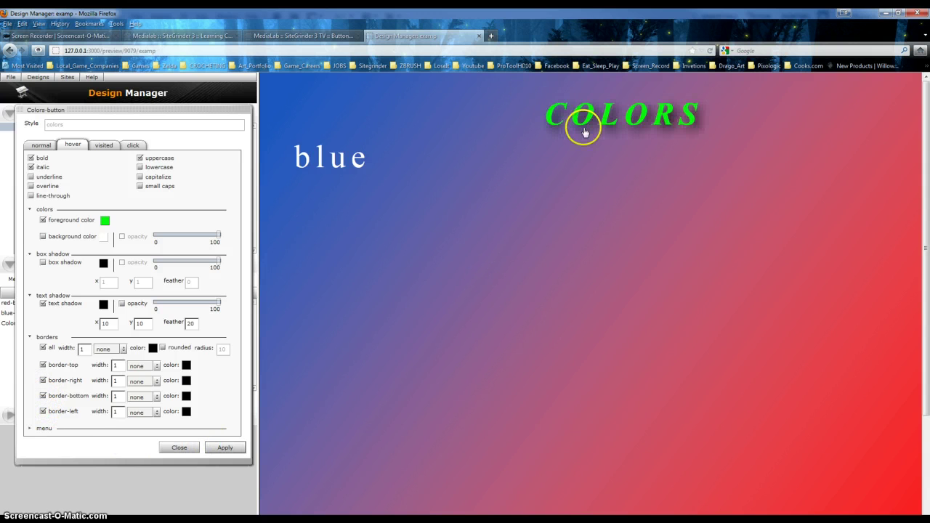
# Step: Try a solid border on all sides with rounded corners of radius 10 for the hover state
pyautogui.click(123, 349)
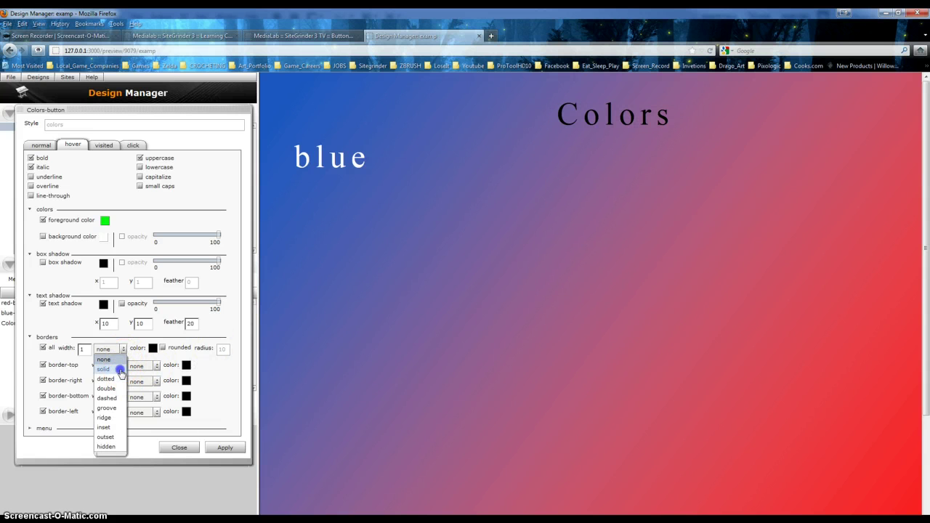
pyautogui.click(121, 371)
pyautogui.click(220, 449)
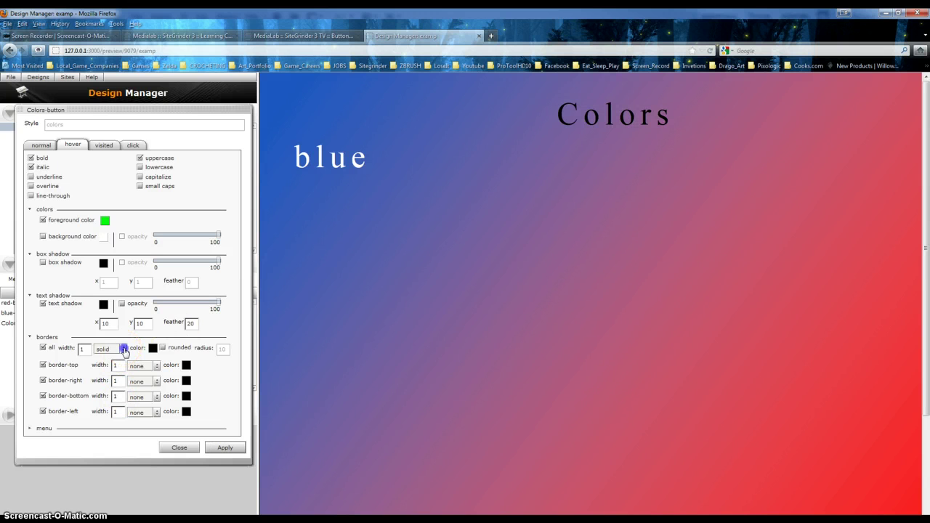
pyautogui.click(123, 349)
pyautogui.click(164, 350)
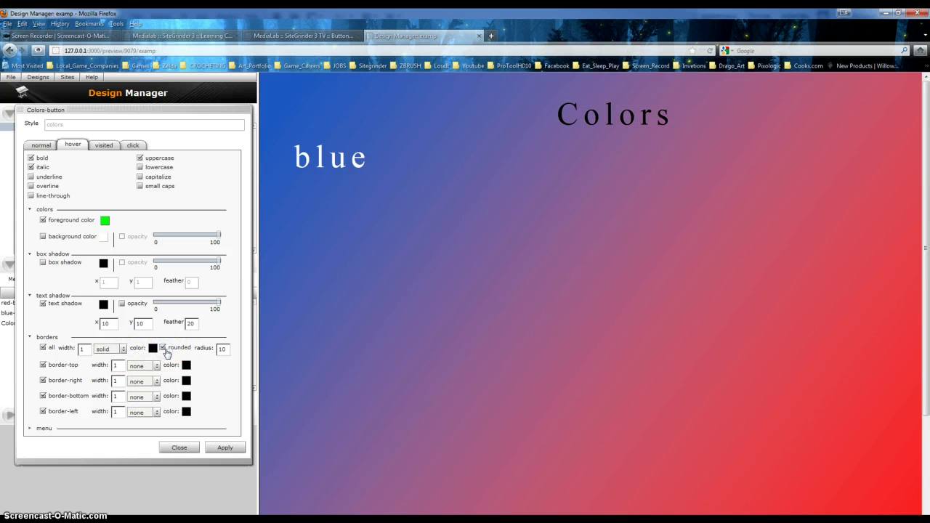
pyautogui.click(225, 446)
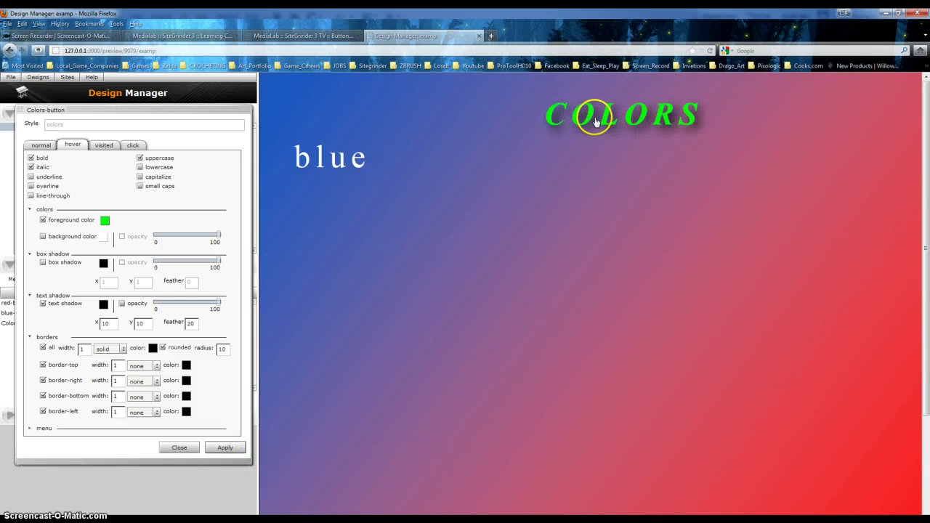
pyautogui.click(43, 347)
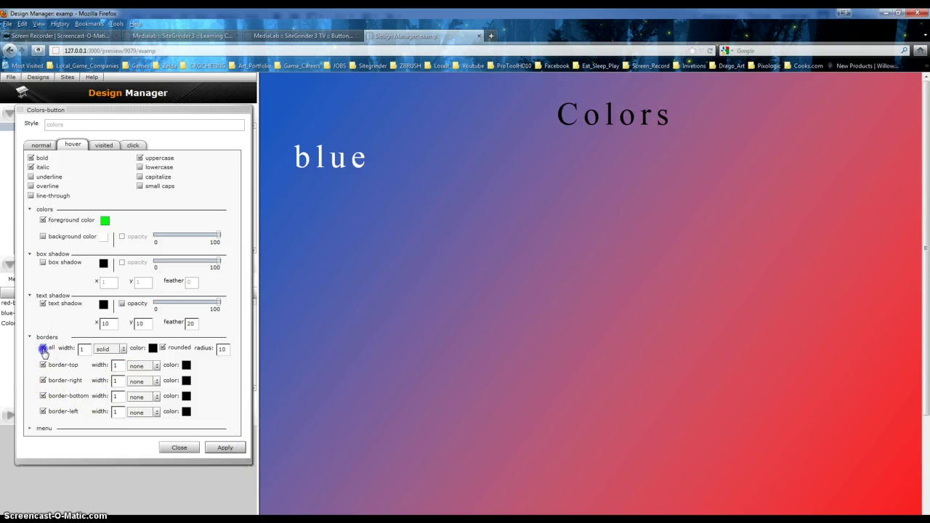
# Step: Examine the list style options in the hover state's menu settings
pyautogui.click(30, 338)
pyautogui.click(30, 348)
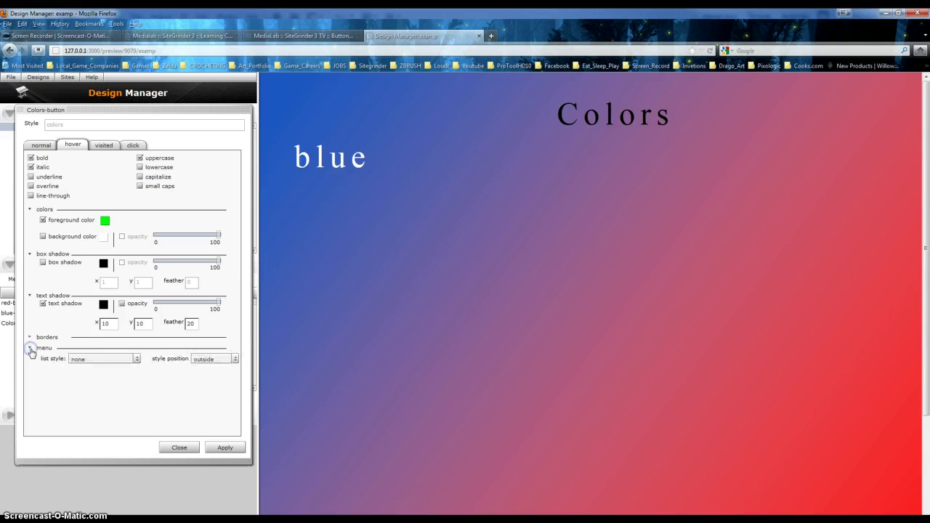
pyautogui.click(138, 359)
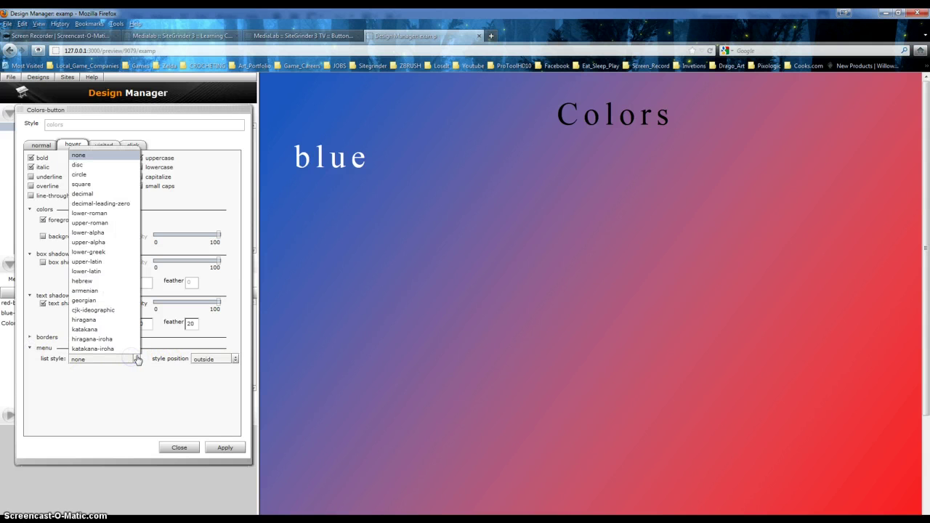
pyautogui.click(131, 397)
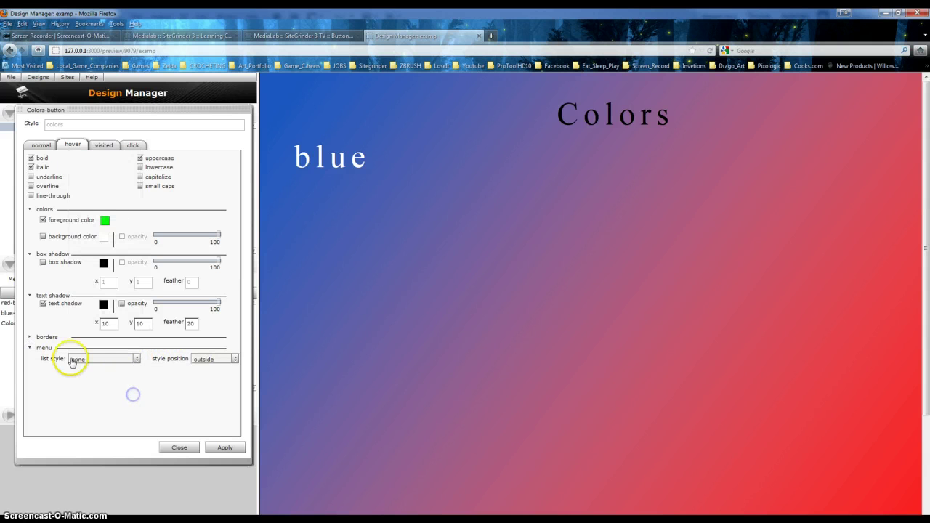
pyautogui.click(29, 348)
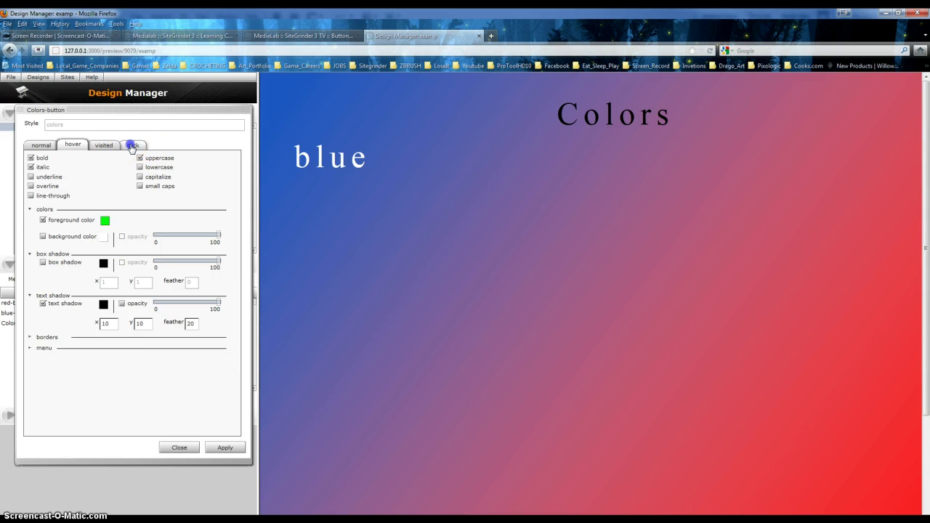
# Step: Turn on bold text for the click state of the colors style and test it on the Colors button
pyautogui.click(132, 145)
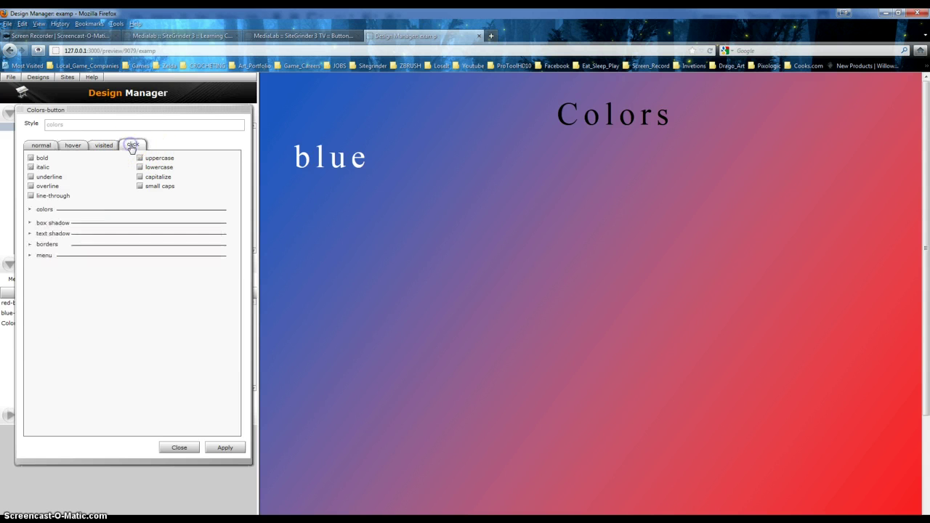
pyautogui.click(31, 158)
pyautogui.click(582, 109)
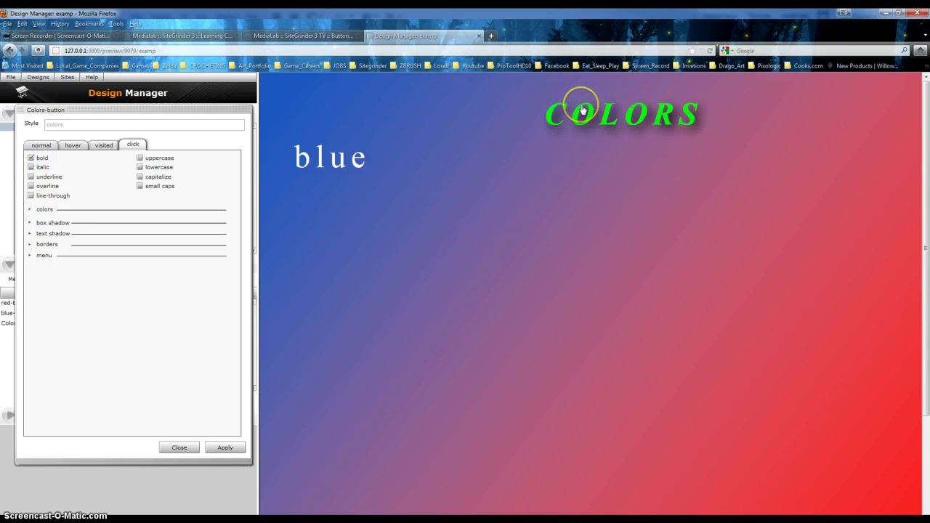
pyautogui.moveTo(579, 114); pyautogui.dragTo(290, 175)
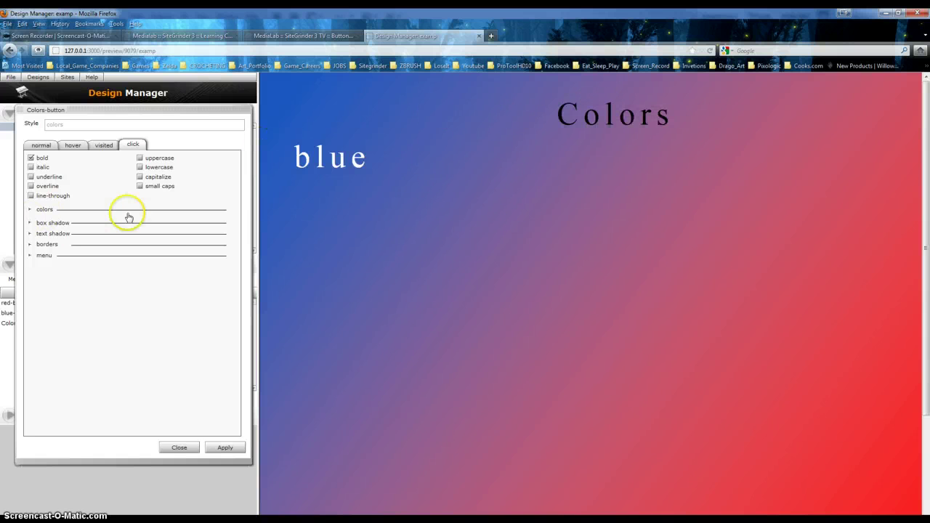
# Step: Enable an orange foreground color, #FD9902, for the click state and apply it
pyautogui.click(40, 210)
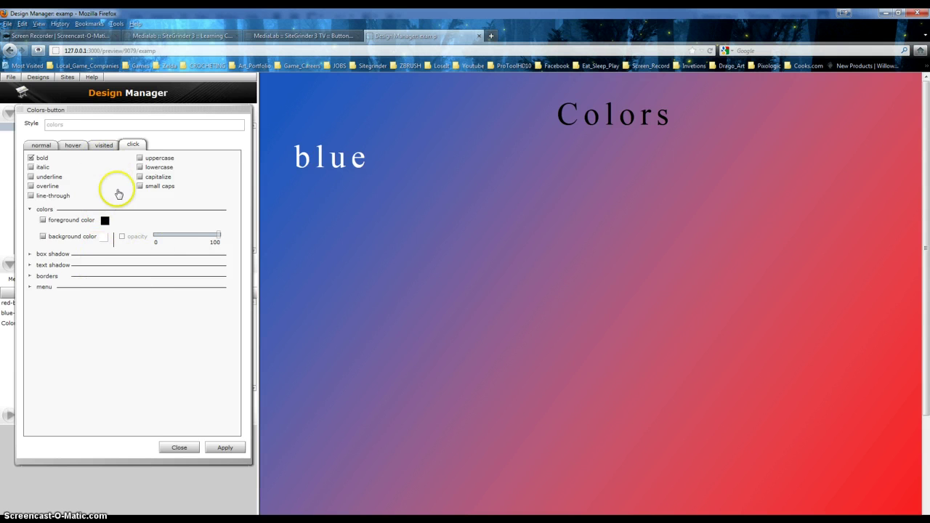
pyautogui.click(582, 119)
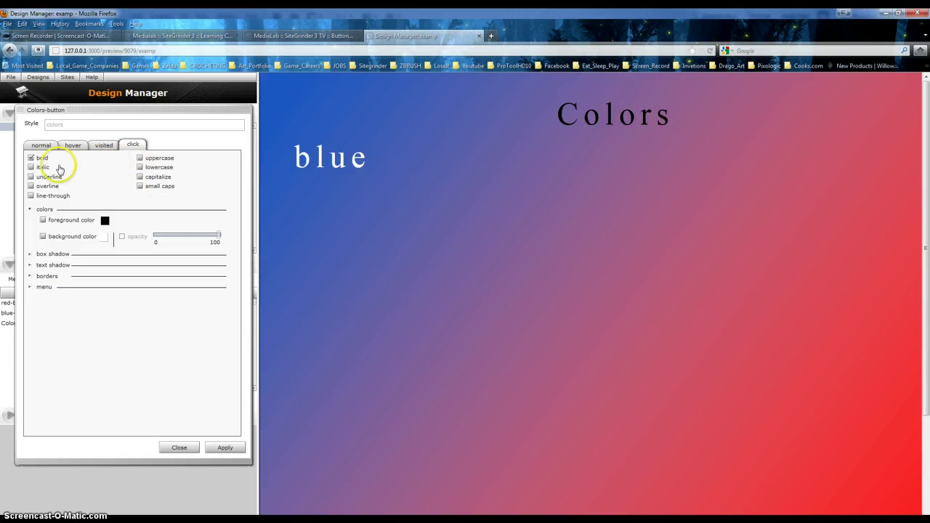
pyautogui.click(42, 221)
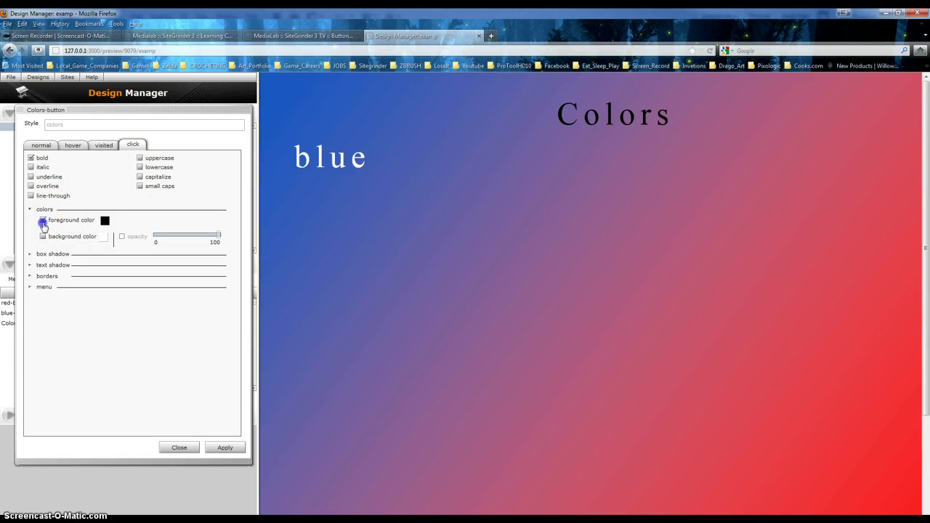
pyautogui.click(106, 222)
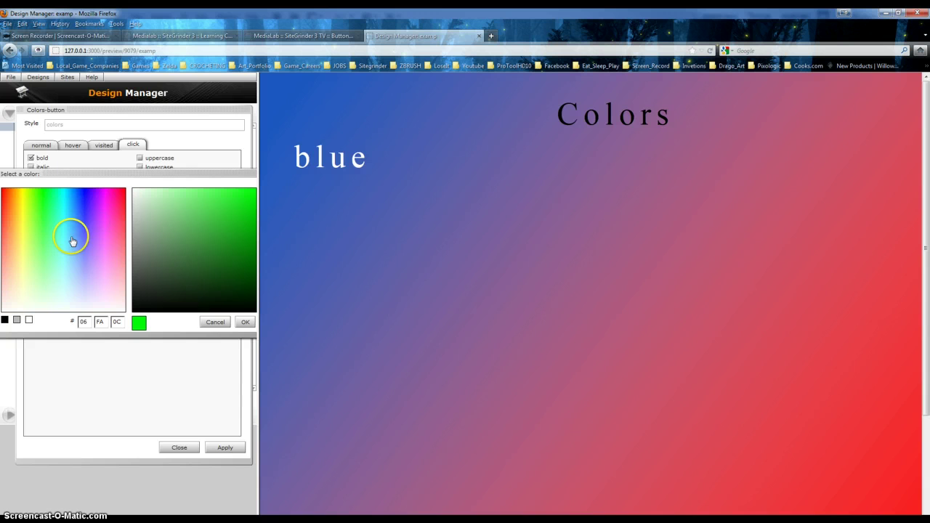
pyautogui.click(15, 193)
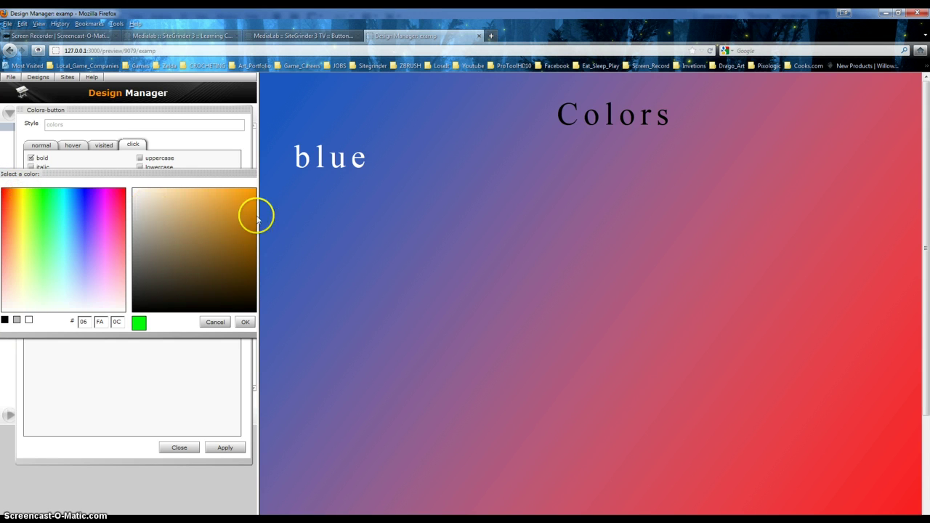
pyautogui.click(245, 322)
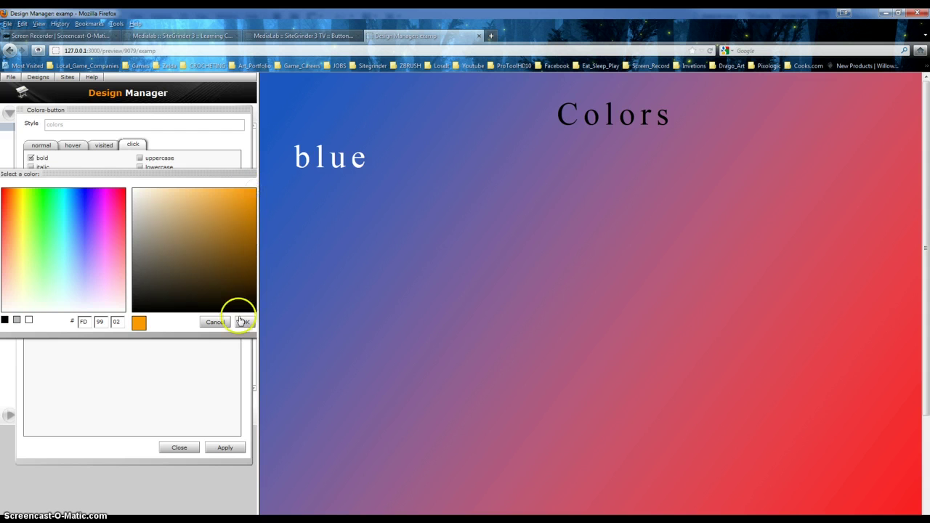
pyautogui.click(224, 446)
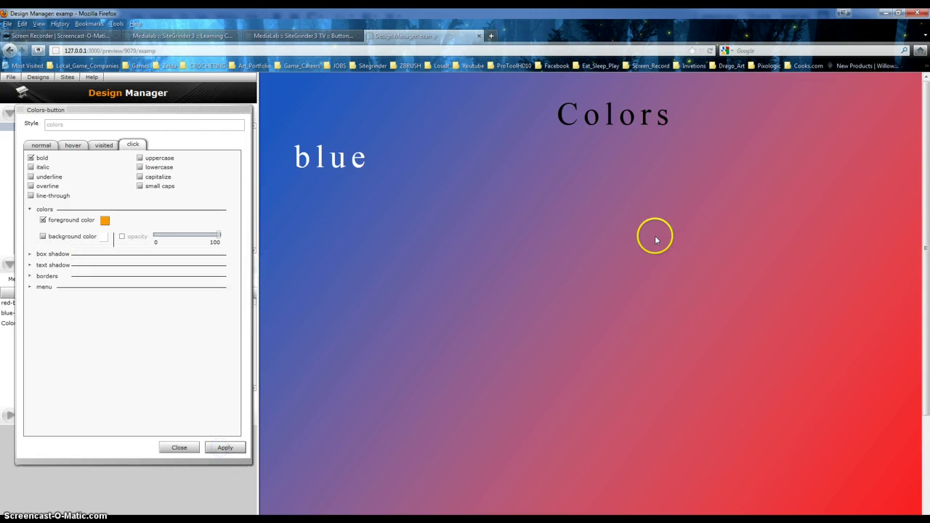
# Step: Test the click state's color on the Colors button in the page preview
pyautogui.click(625, 121)
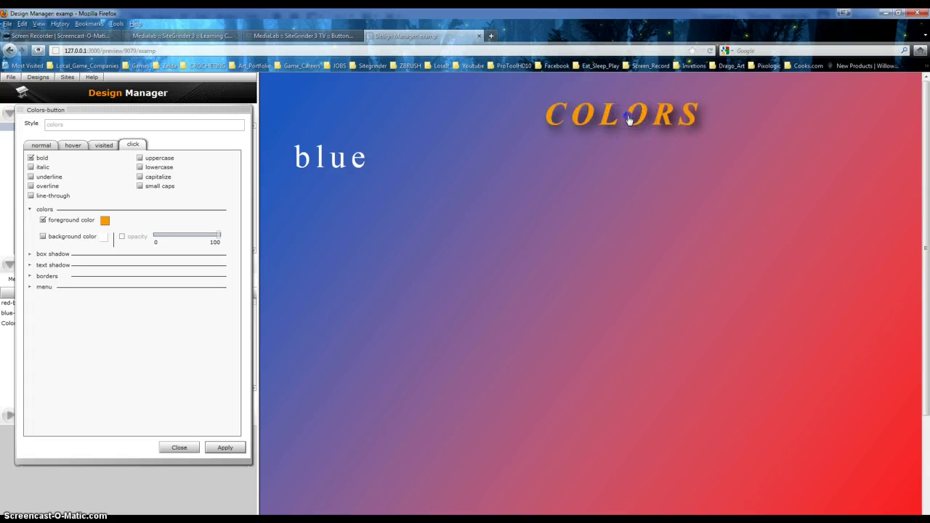
pyautogui.click(576, 213)
pyautogui.click(636, 129)
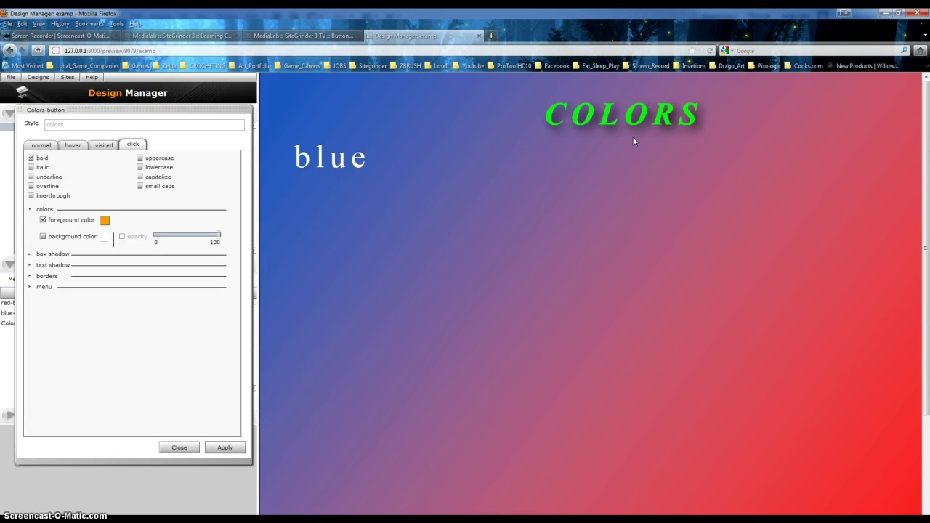
pyautogui.click(634, 120)
pyautogui.click(633, 141)
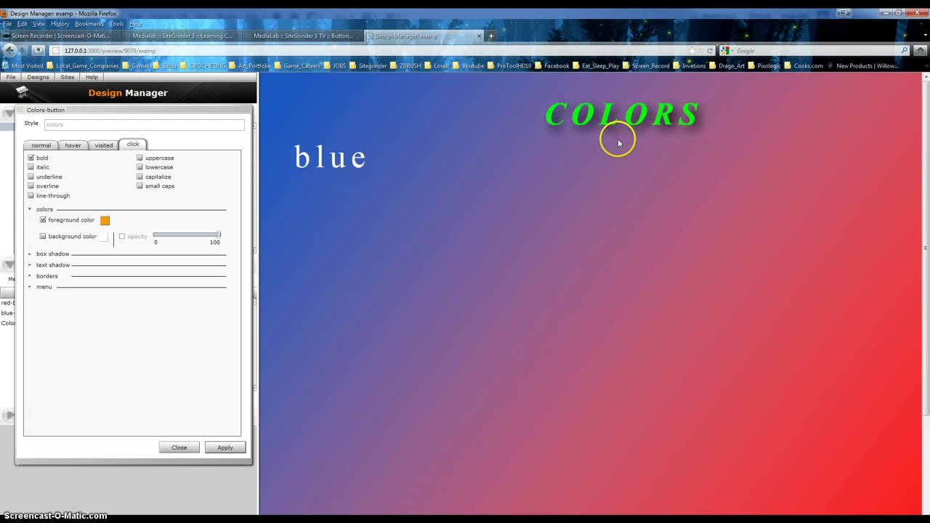
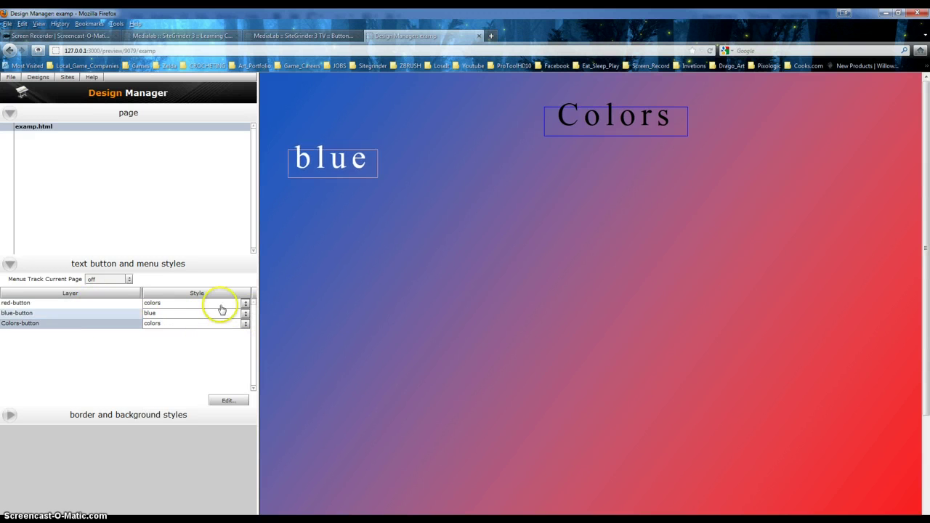
# Step: Create a new style named red for the red-button layer
pyautogui.click(246, 303)
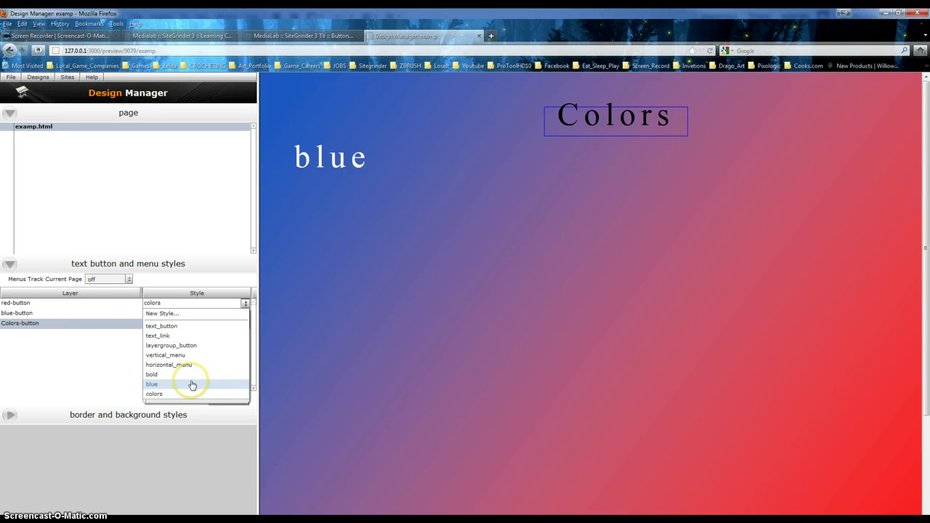
pyautogui.click(202, 318)
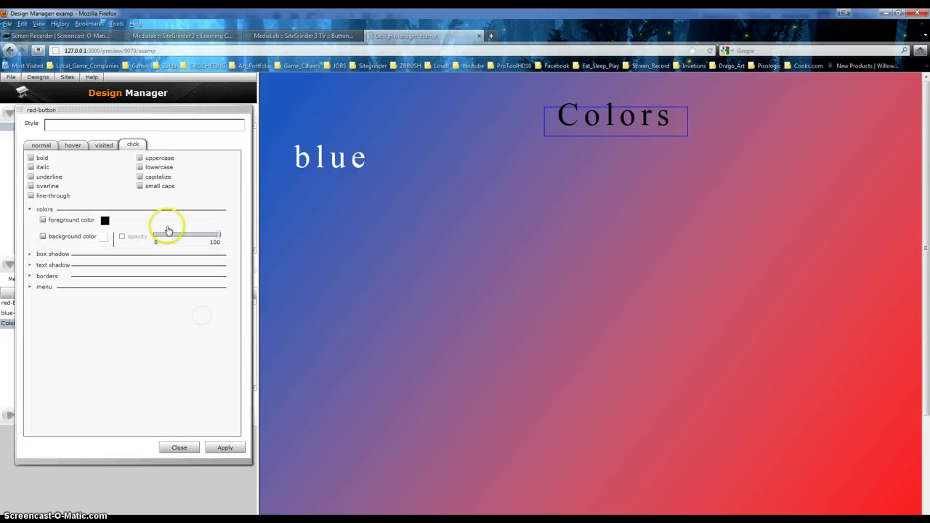
pyautogui.click(68, 122)
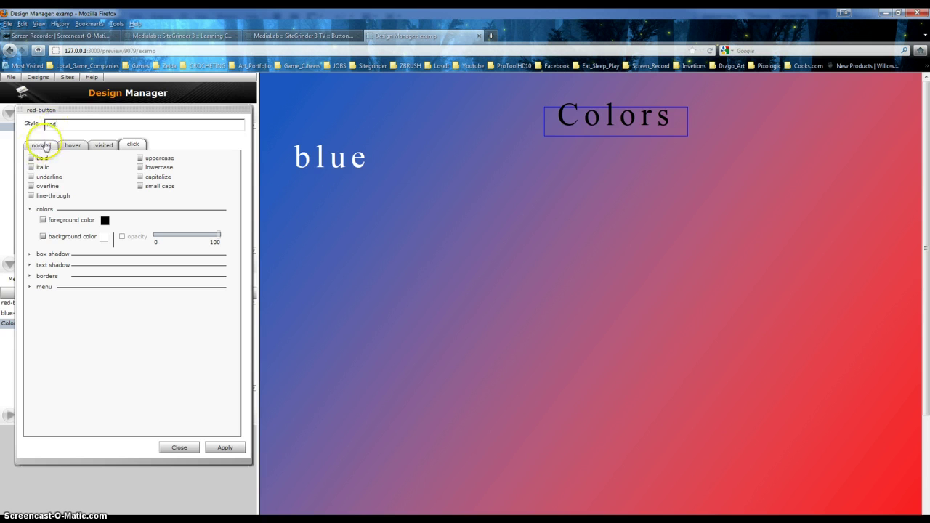
# Step: Enable an off-white foreground color, #FDFCFC, for the normal state of the red style
pyautogui.click(42, 144)
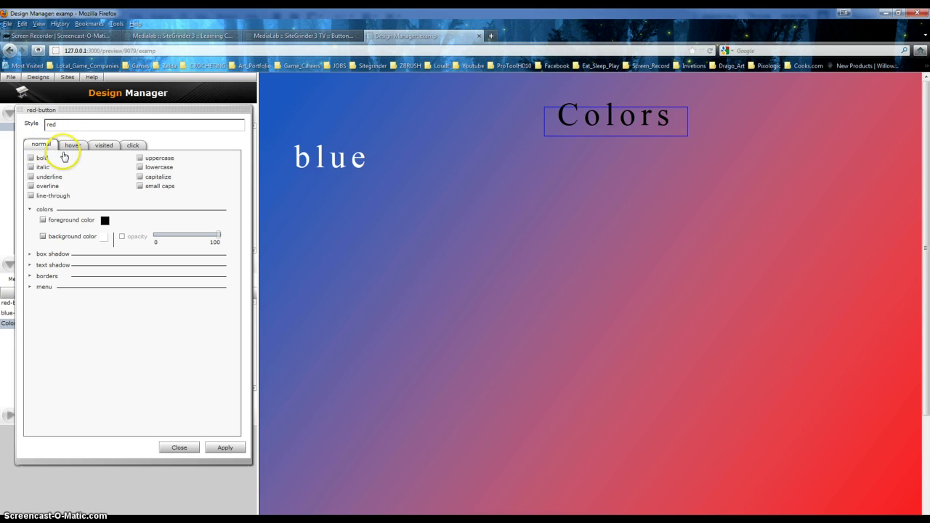
pyautogui.click(43, 220)
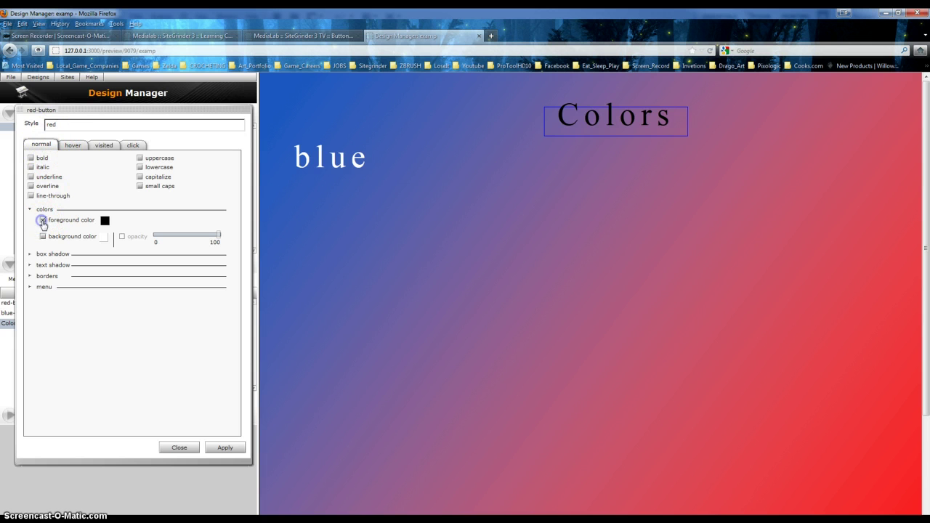
pyautogui.click(105, 221)
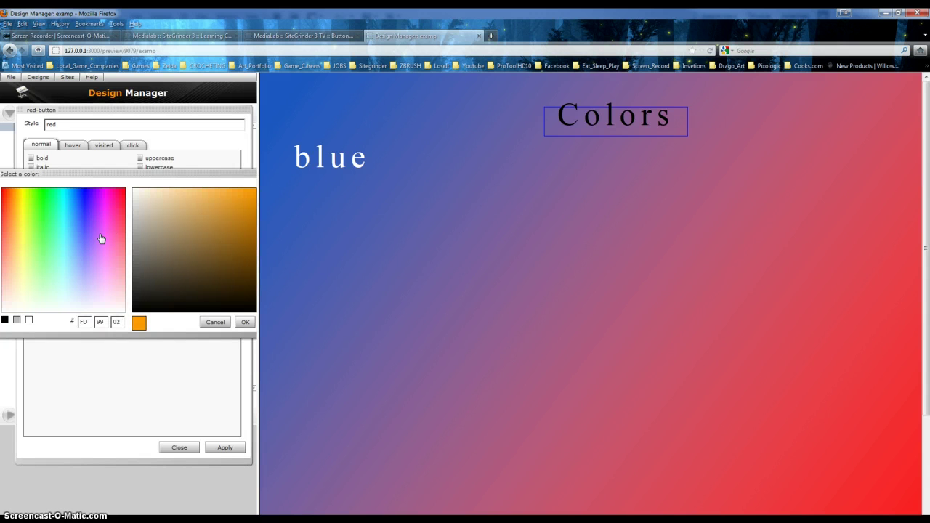
pyautogui.click(121, 311)
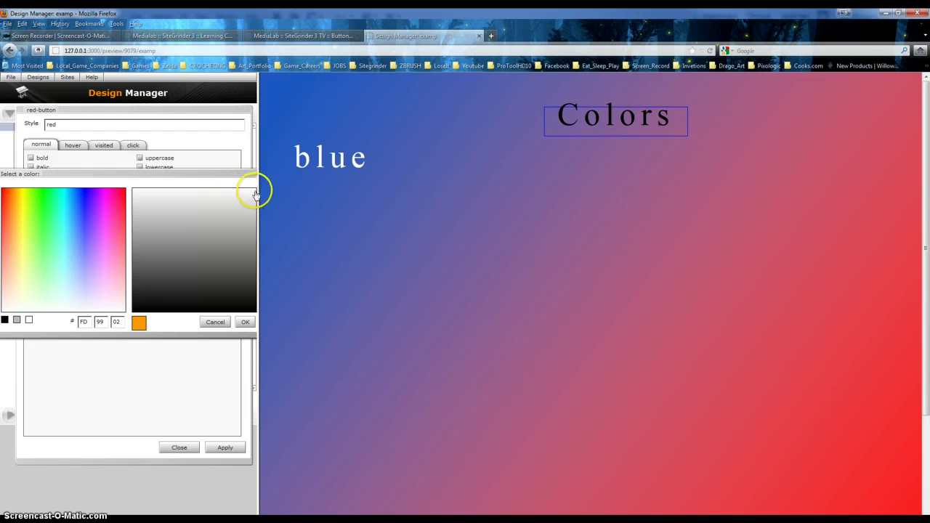
pyautogui.moveTo(256, 193)
pyautogui.mouseDown()
pyautogui.moveTo(242, 213)
pyautogui.moveTo(258, 189)
pyautogui.mouseUp()
pyautogui.click(245, 322)
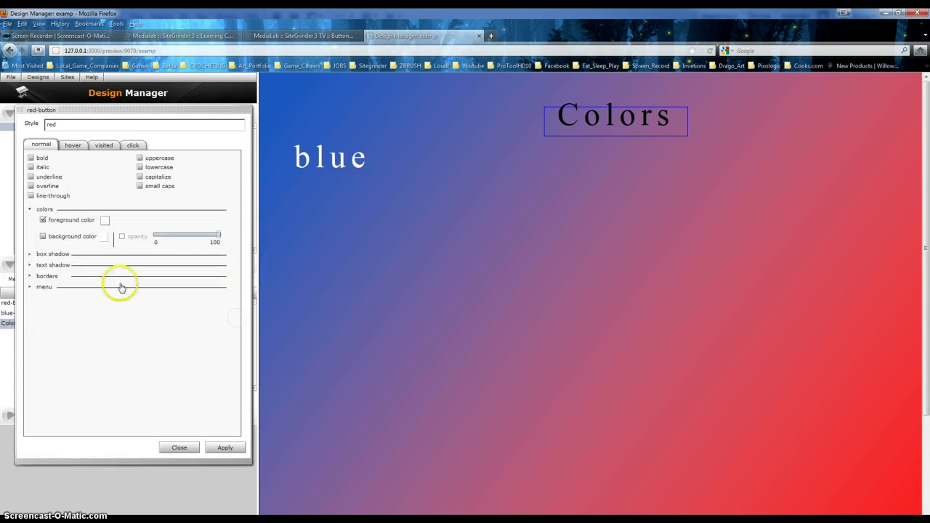
# Step: Give the red style's hover state bold text and a pure red foreground color, apply the style and close its editor
pyautogui.click(69, 147)
pyautogui.click(31, 157)
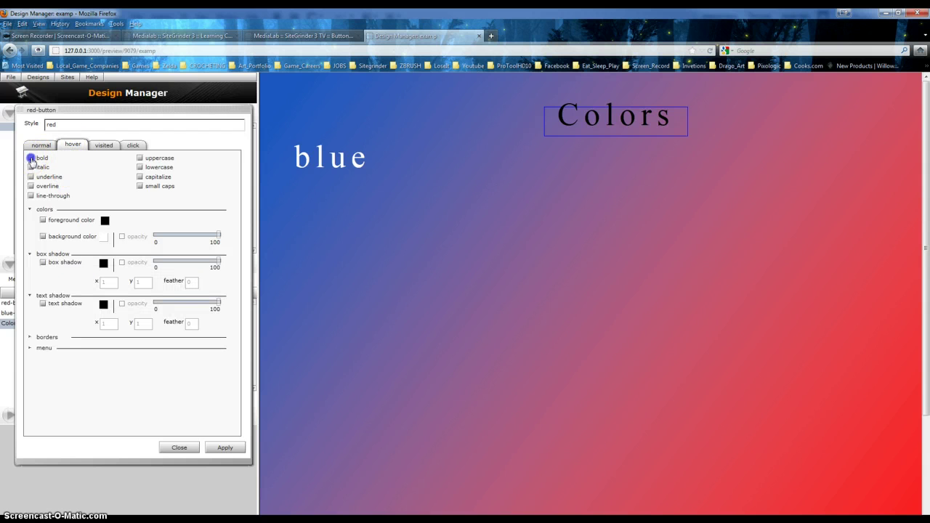
pyautogui.click(105, 221)
pyautogui.click(43, 220)
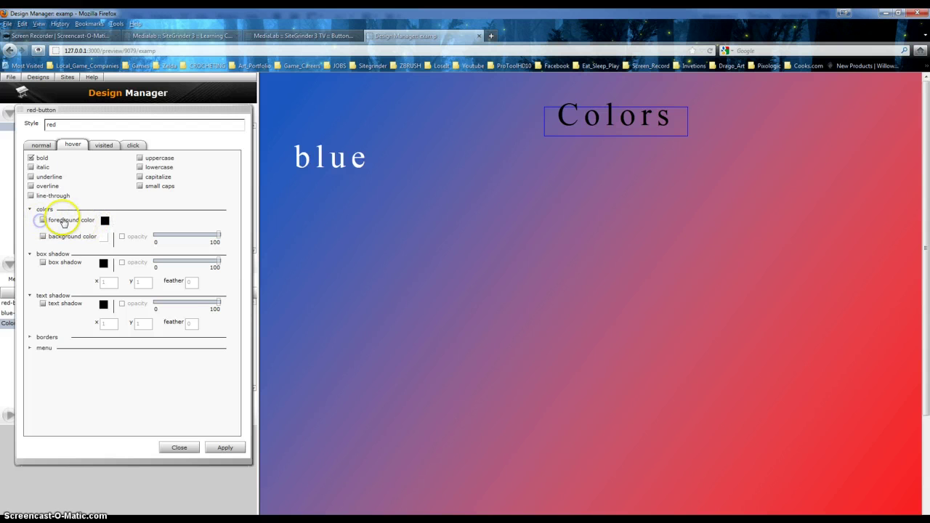
pyautogui.click(106, 220)
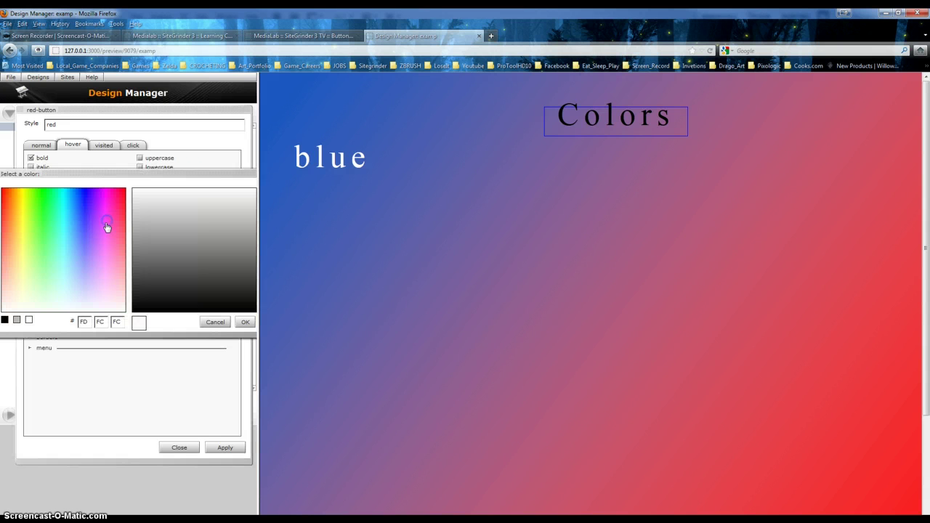
pyautogui.click(4, 192)
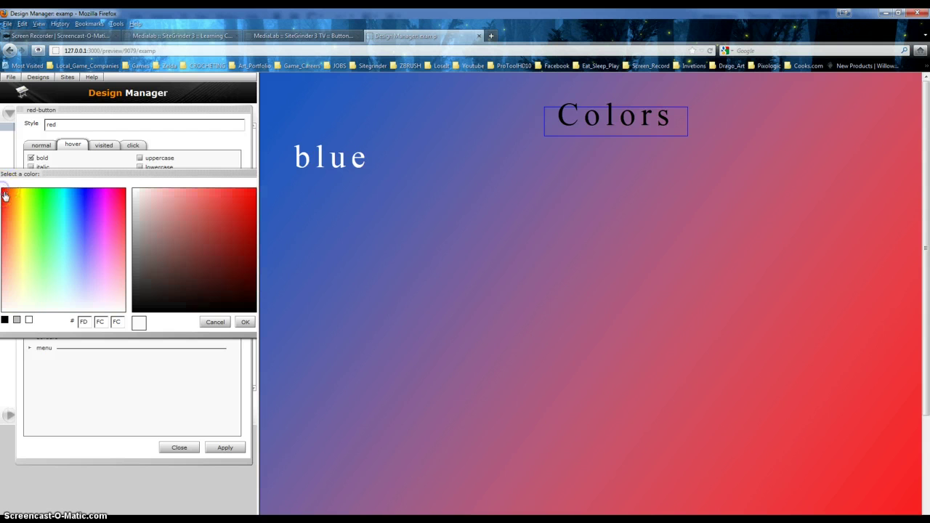
pyautogui.click(256, 190)
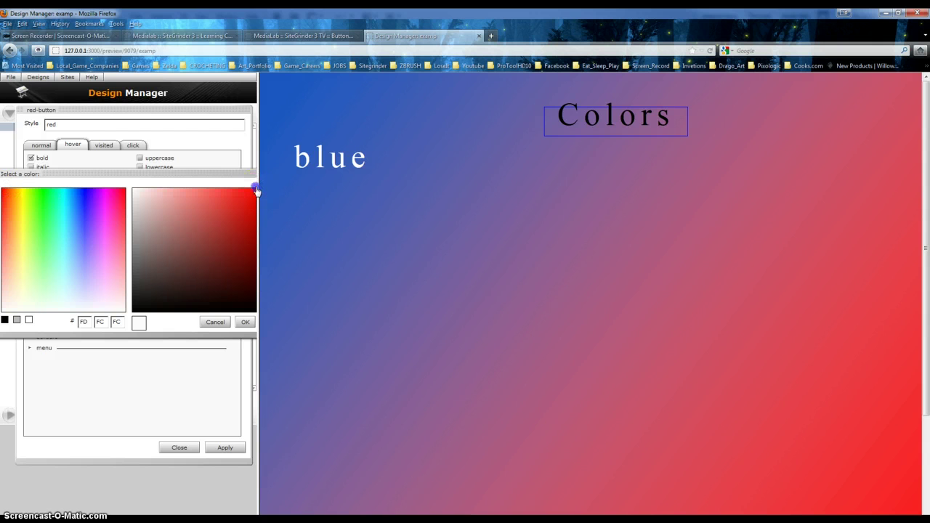
pyautogui.click(244, 322)
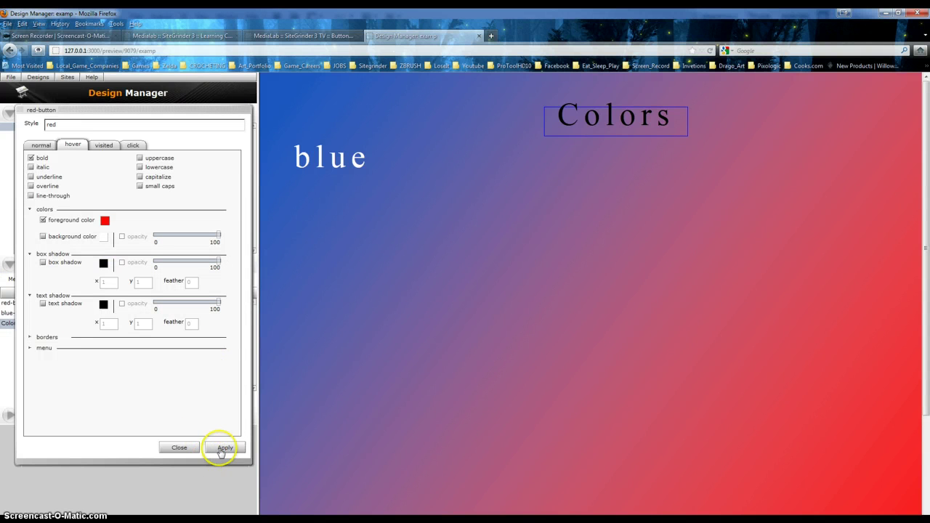
pyautogui.click(224, 448)
pyautogui.click(181, 448)
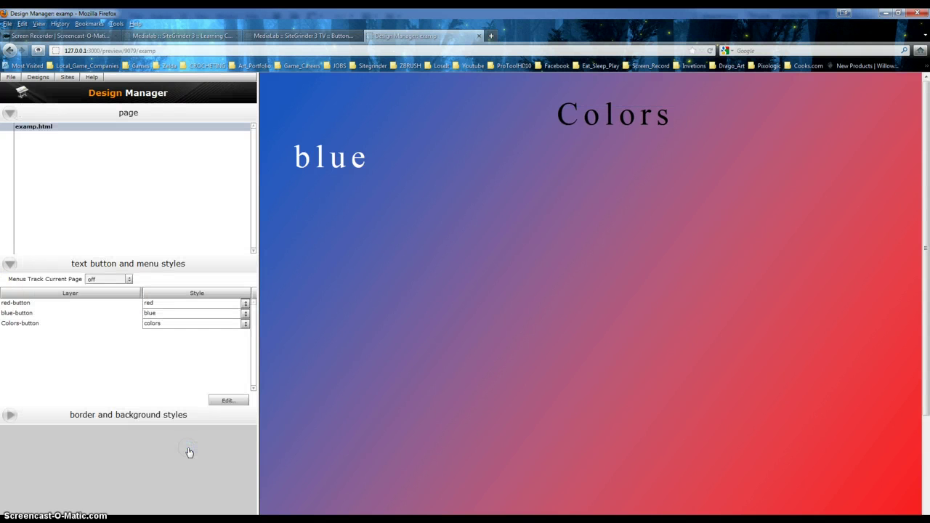
pyautogui.click(245, 313)
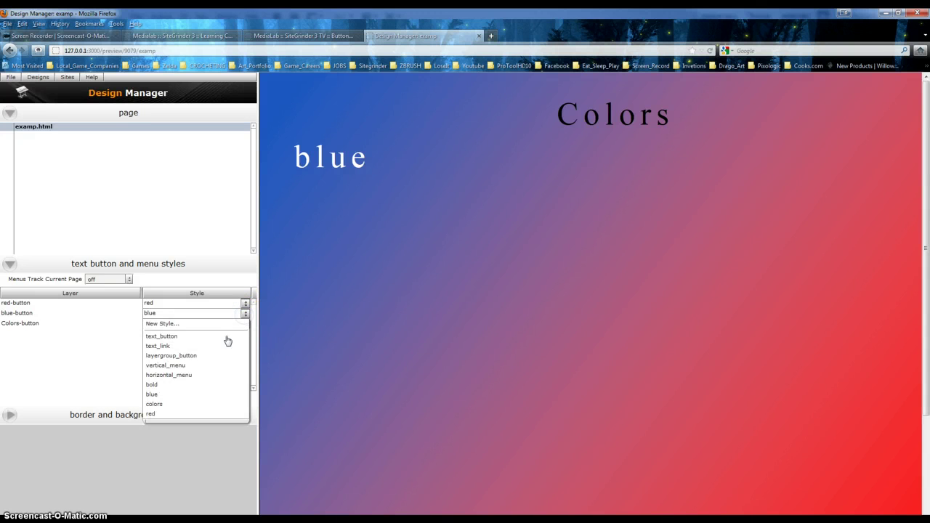
pyautogui.click(193, 402)
pyautogui.click(234, 400)
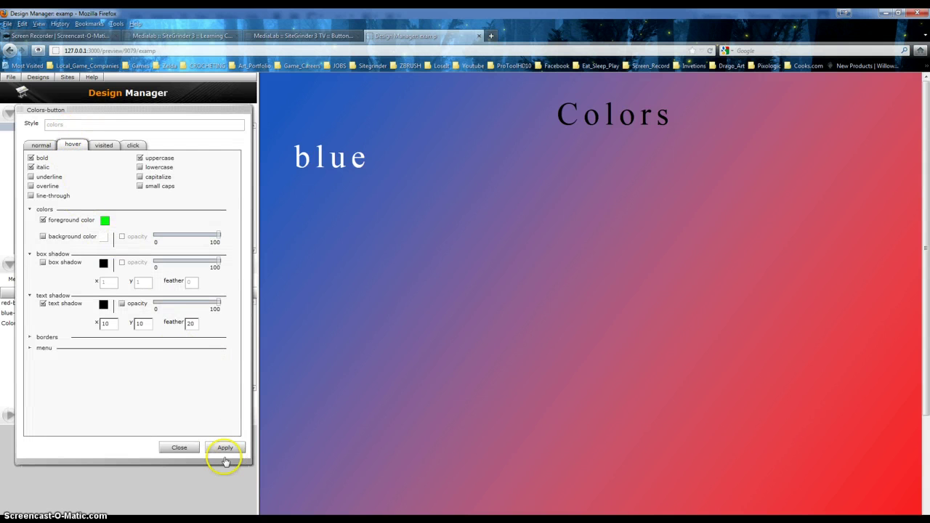
pyautogui.click(178, 452)
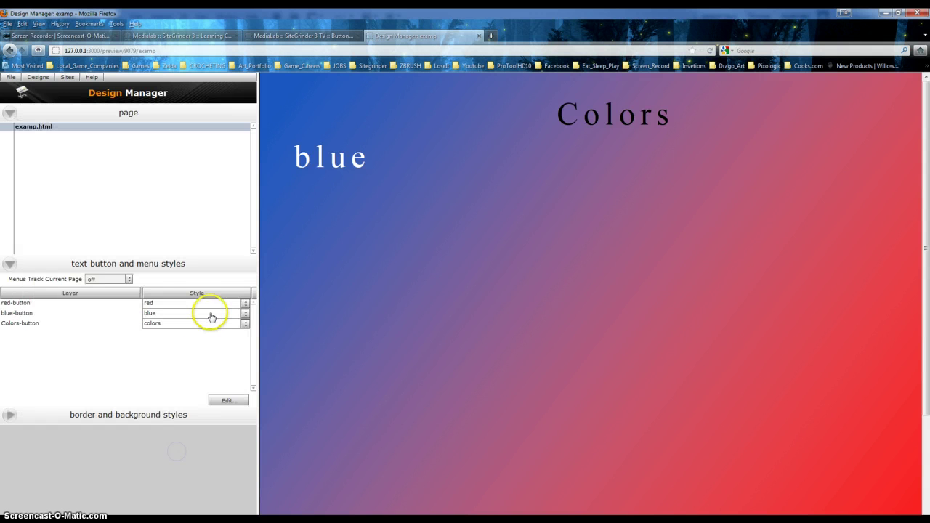
pyautogui.click(218, 313)
pyautogui.click(176, 373)
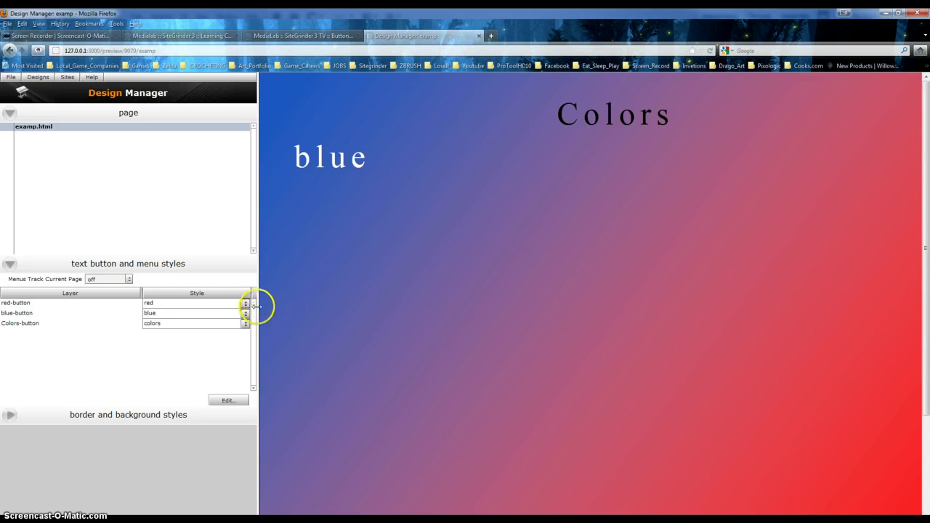
# Step: Collapse the Design Manager pane and shrink the page preview until the Colors, blue and red buttons all fit in view
pyautogui.moveTo(251, 313); pyautogui.dragTo(7, 346)
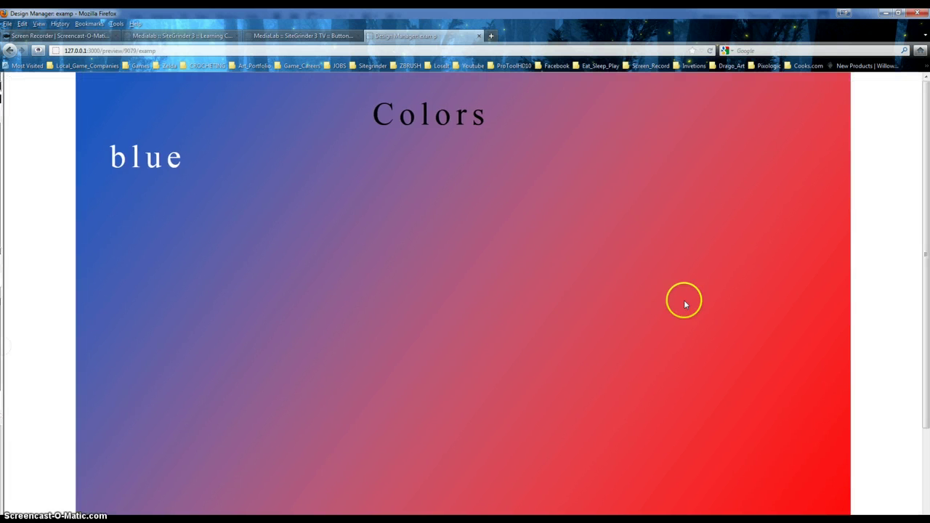
pyautogui.scroll(-3, 641, 369)
pyautogui.scroll(1, 645, 364)
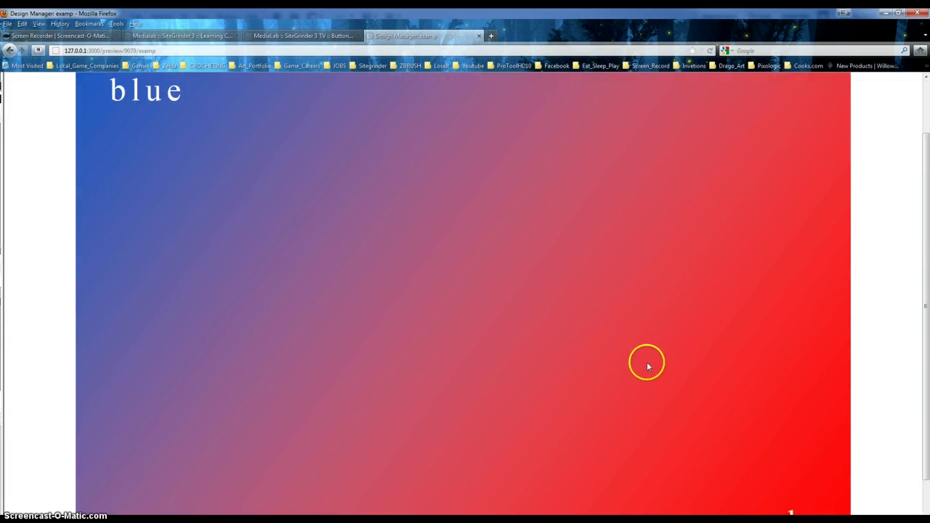
pyautogui.hotkey('ctrl', '-')
pyautogui.hotkey('ctrl', '-')
pyautogui.hotkey('ctrl', '-')
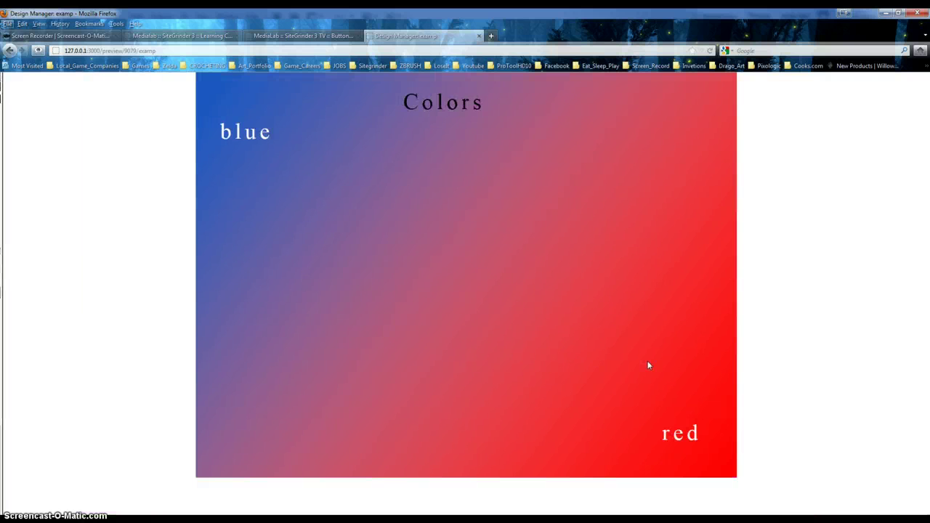